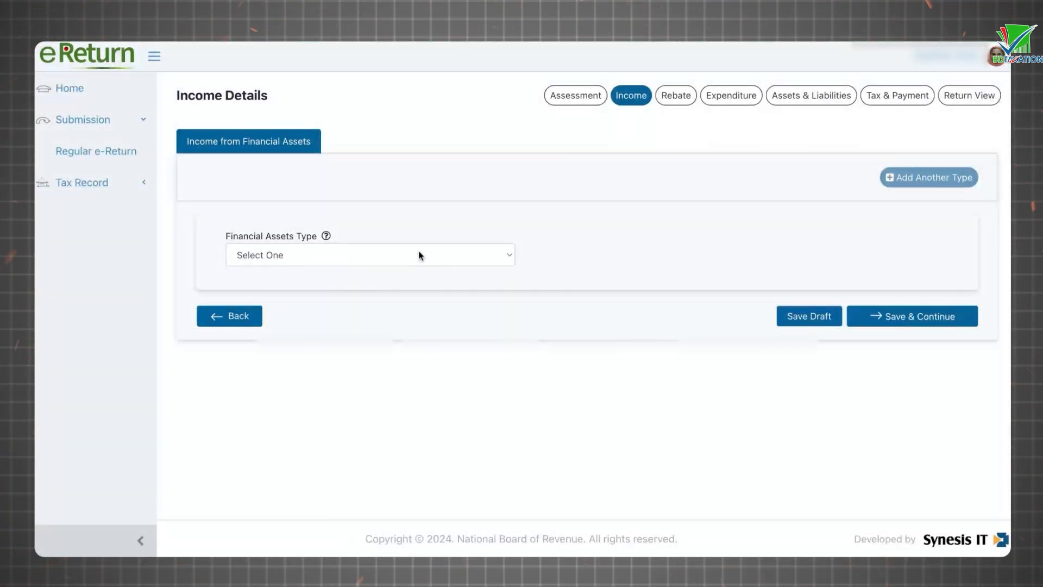
# Choose Interest From Sanchayapatra (Other than Pensioners) as the financial assets type and enter the certificate's registration number in the first row.
pyautogui.click(420, 256)
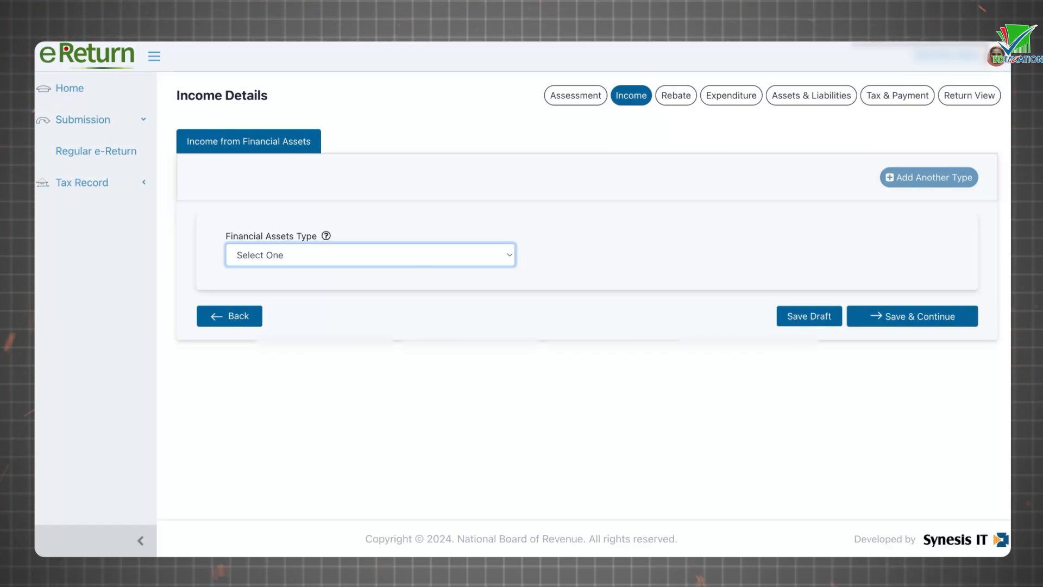
pyautogui.click(443, 287)
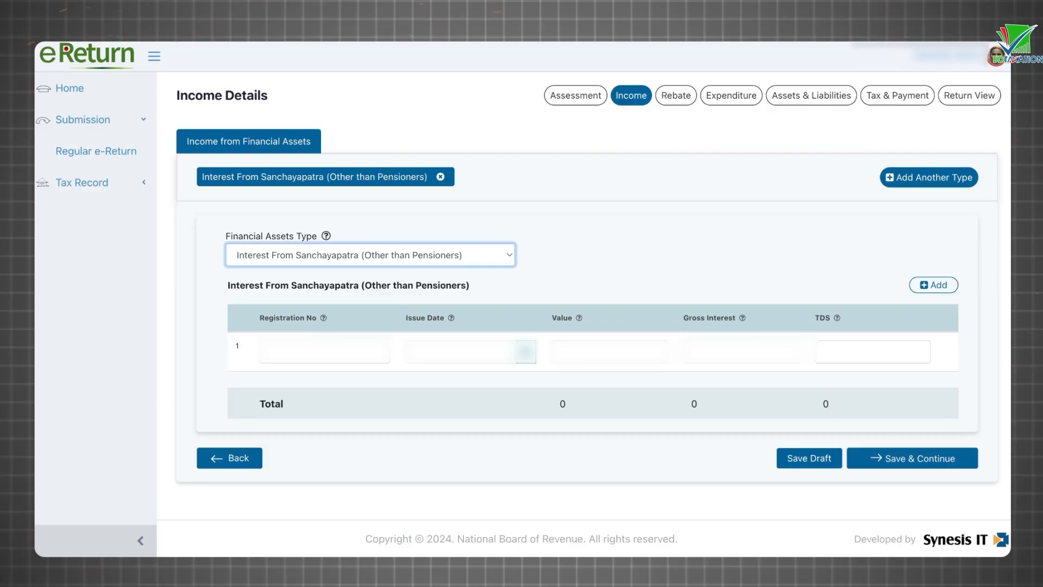
pyautogui.click(324, 352)
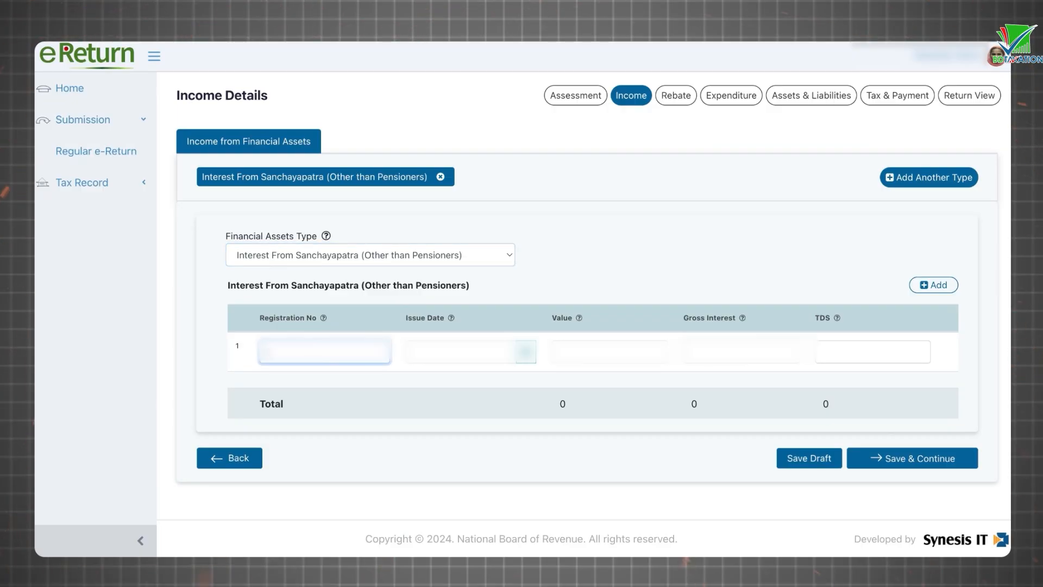
pyautogui.write('1234')
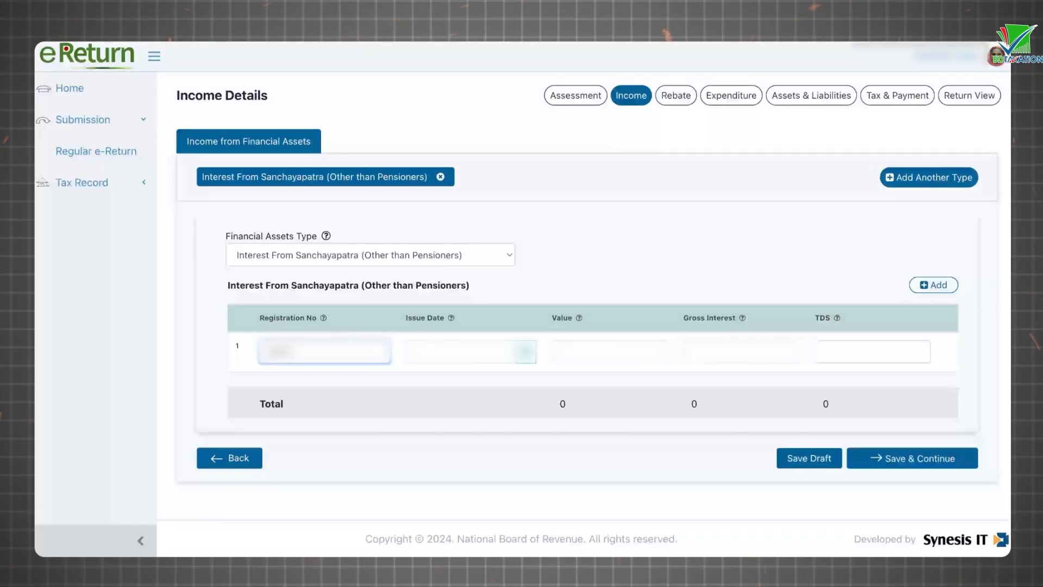
pyautogui.write('567')
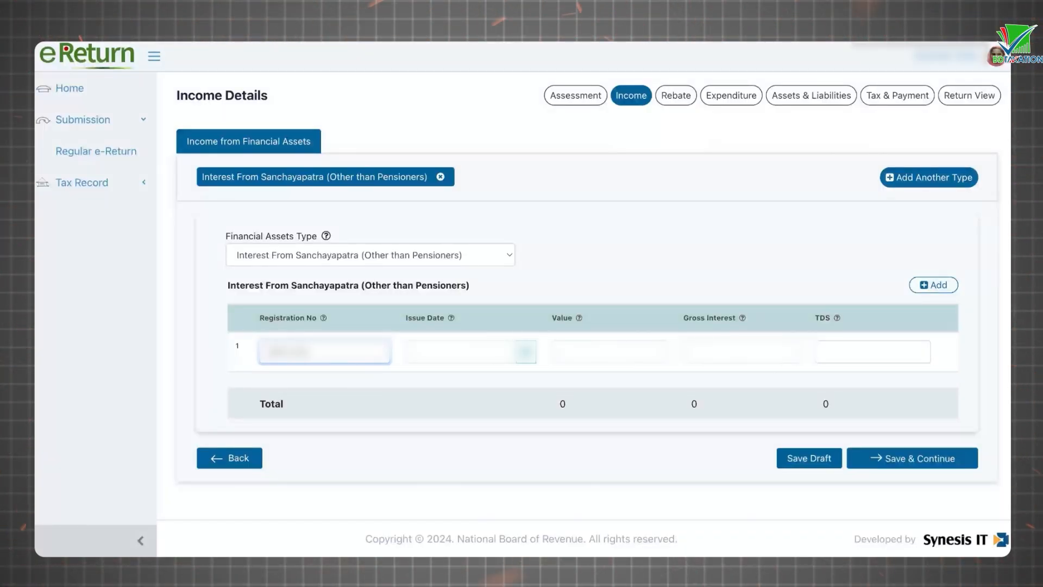
pyautogui.write('8')
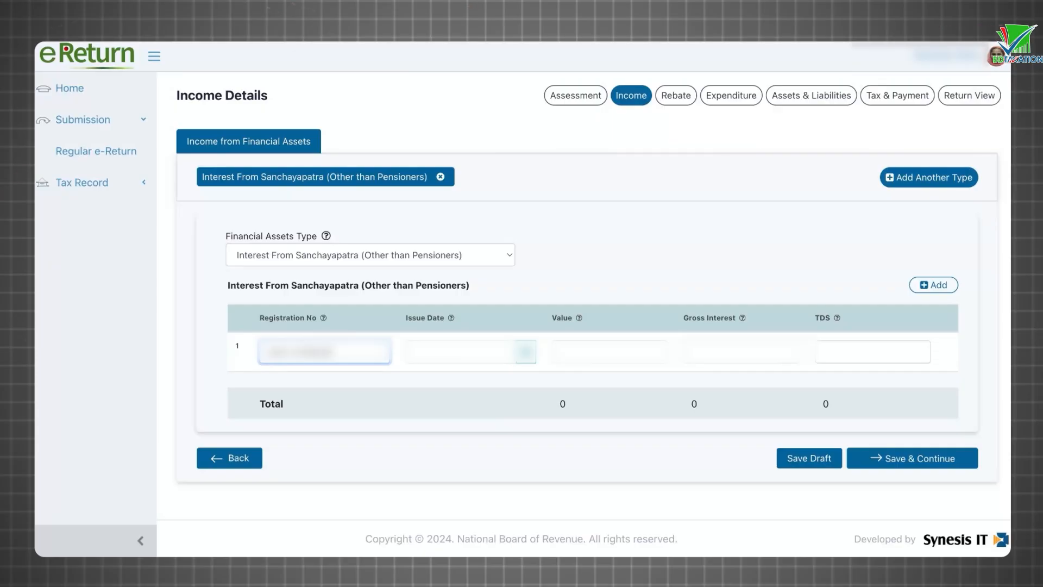
# Set the Sanchayapatra's issue date to 2 February 2021.
pyautogui.click(526, 352)
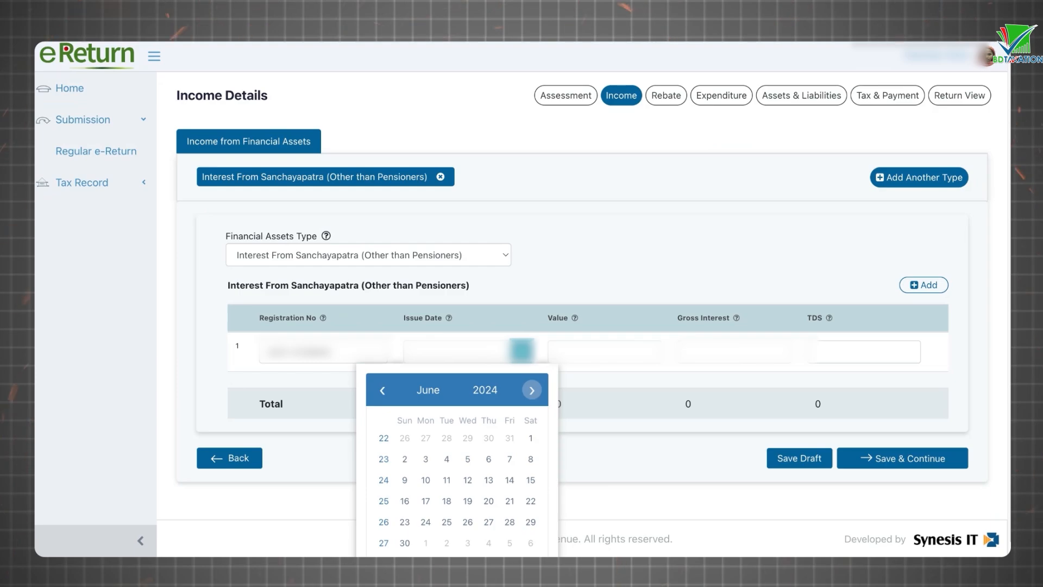
pyautogui.click(483, 389)
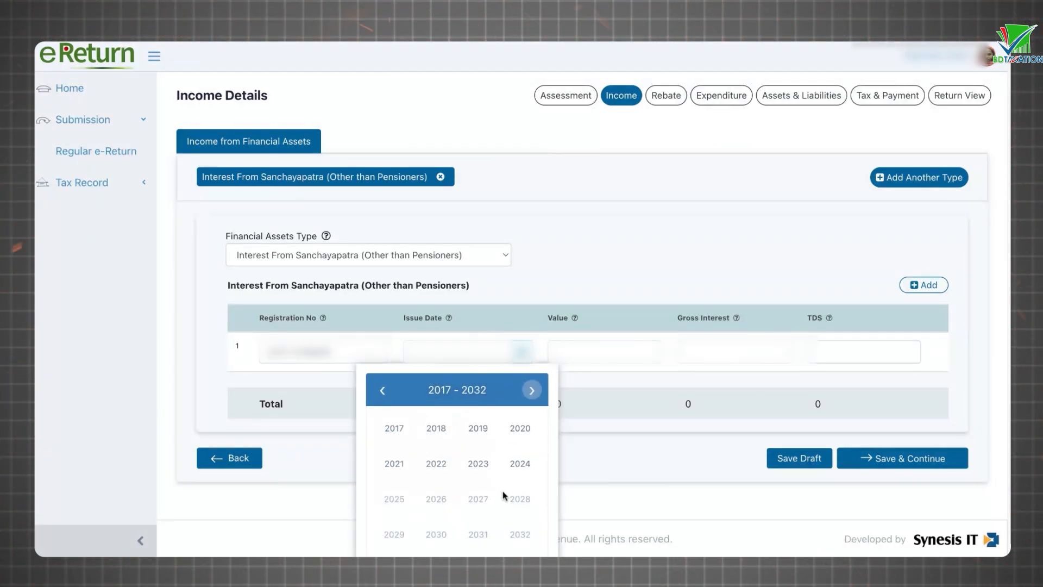
pyautogui.scroll(-1, 505, 495)
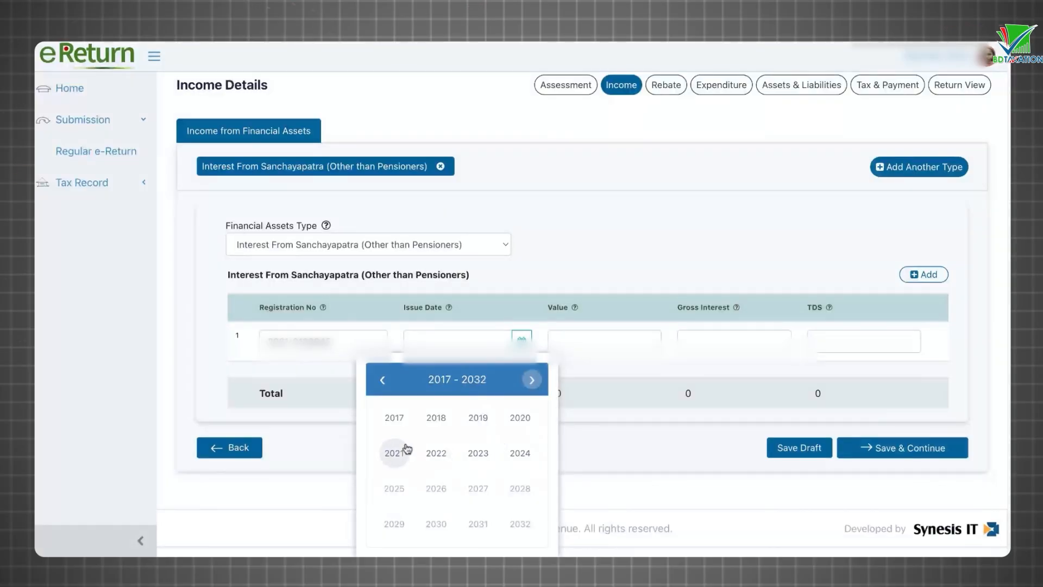
pyautogui.click(394, 453)
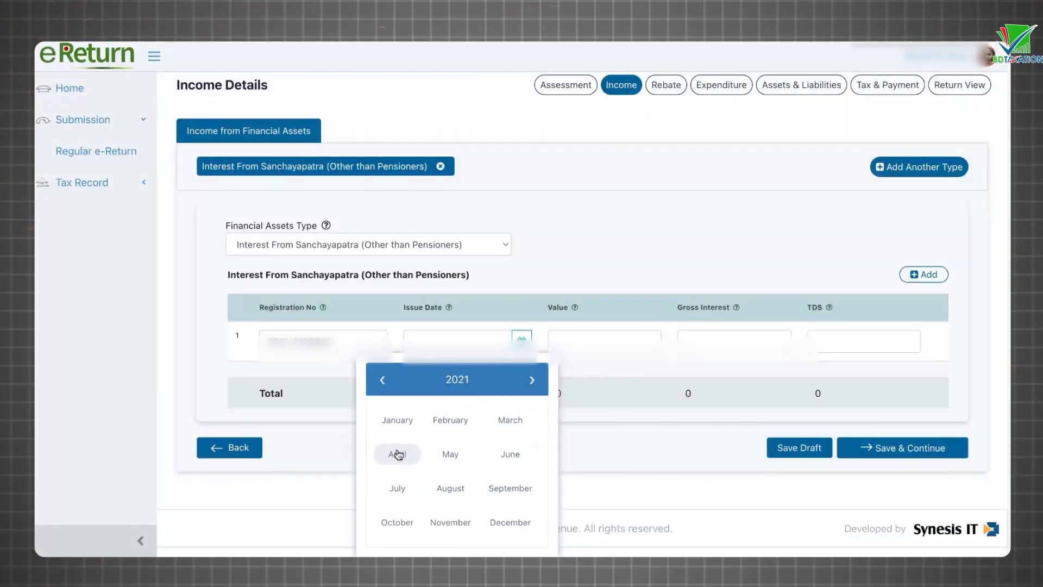
pyautogui.click(450, 420)
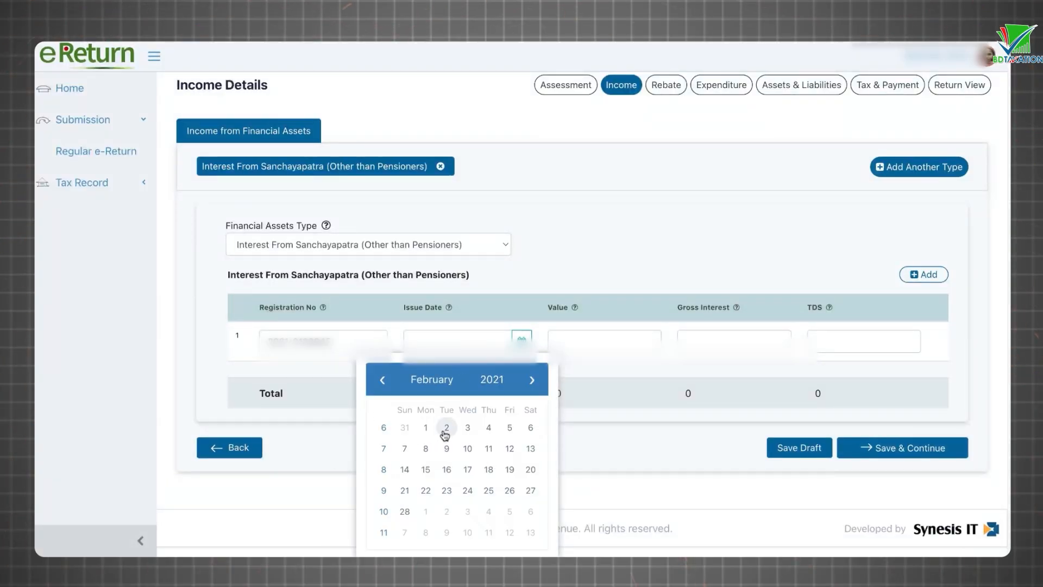
pyautogui.click(446, 428)
# Enter a value of 20,00,000, gross interest of 2,30,400 and TDS of 23,040 for the Sanchayapatra.
pyautogui.click(593, 345)
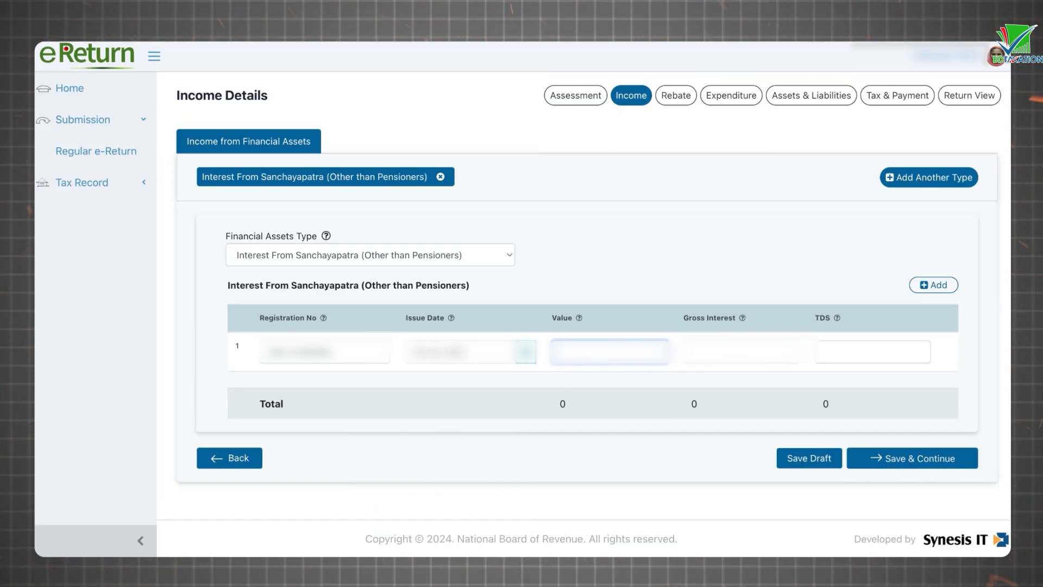
pyautogui.write('2000')
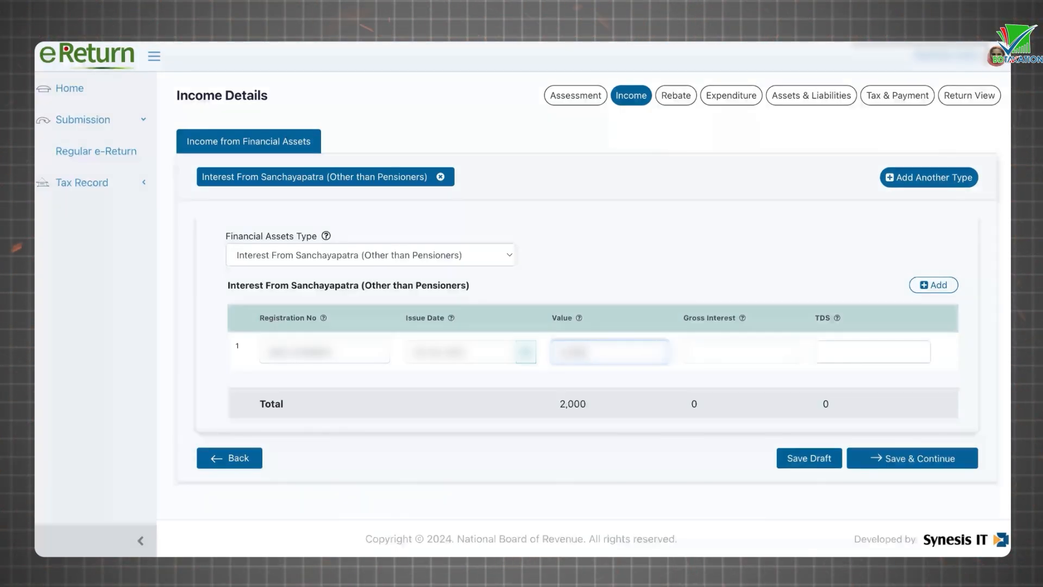
pyautogui.write('000')
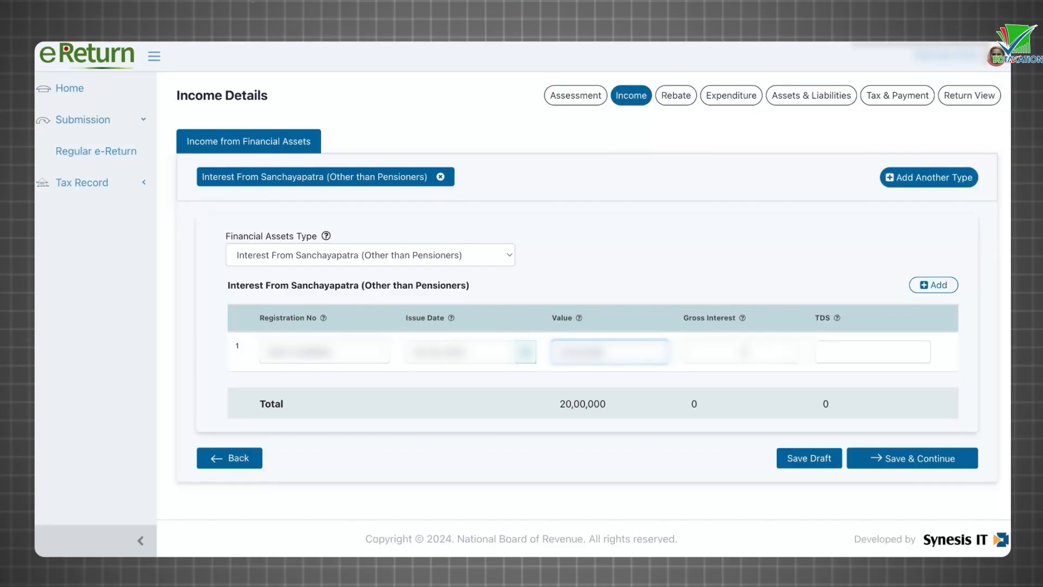
pyautogui.click(745, 352)
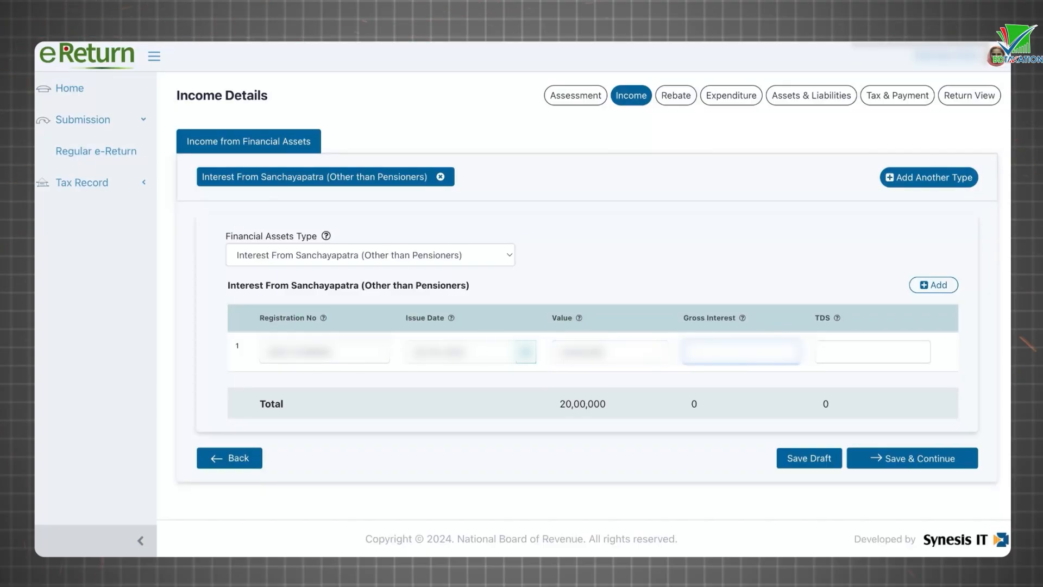
pyautogui.write('230400')
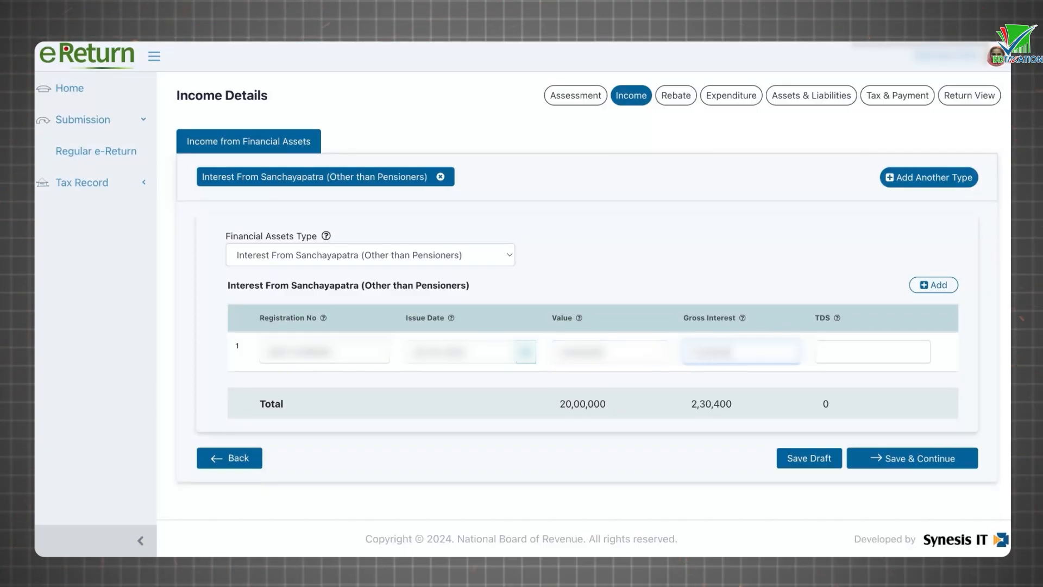
pyautogui.click(869, 345)
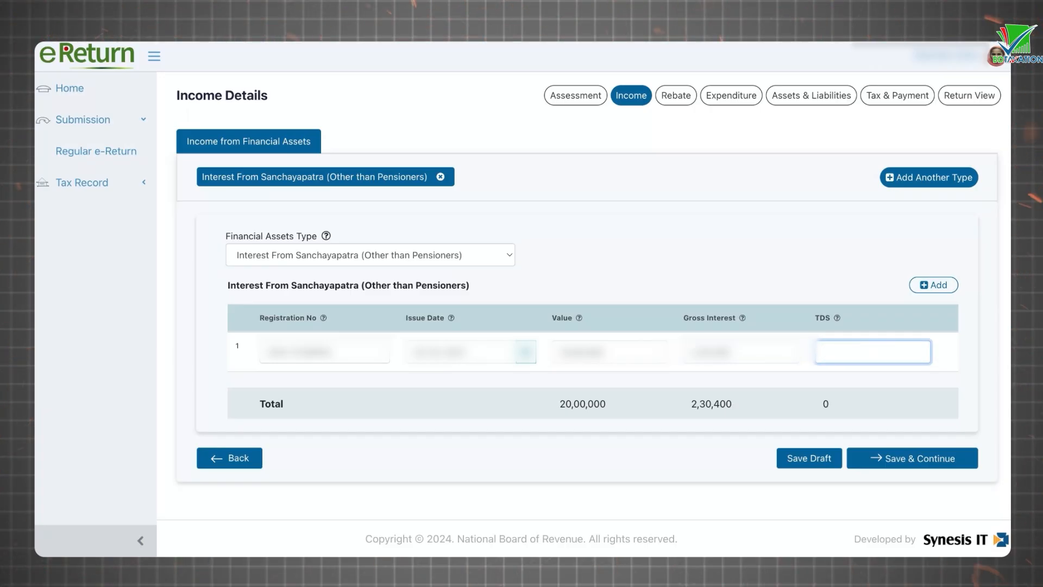
pyautogui.write('23,040')
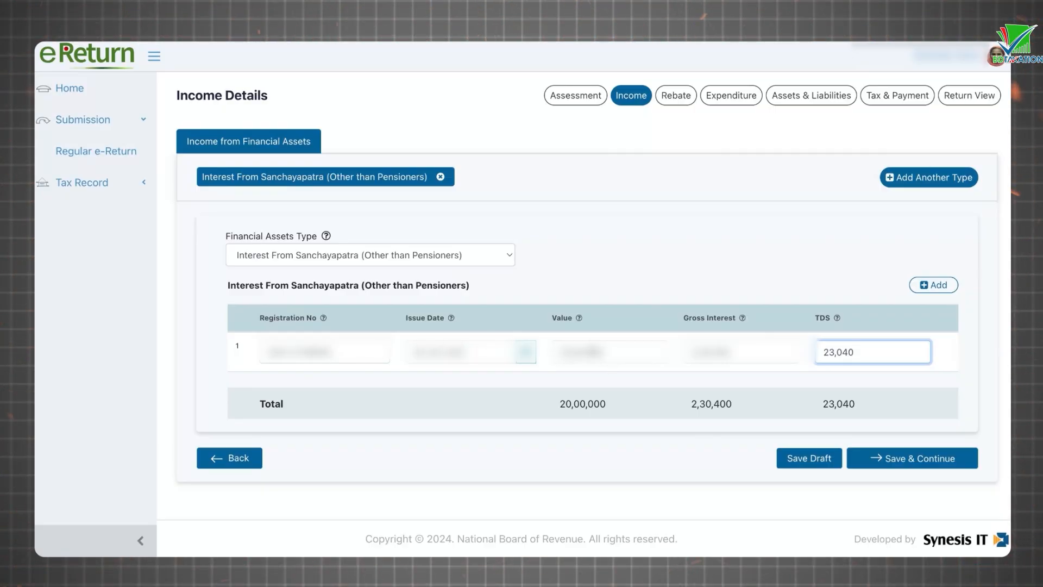
# Check the value, gross interest and TDS entries, and save the income details to continue to the Rebate section.
pyautogui.click(638, 351)
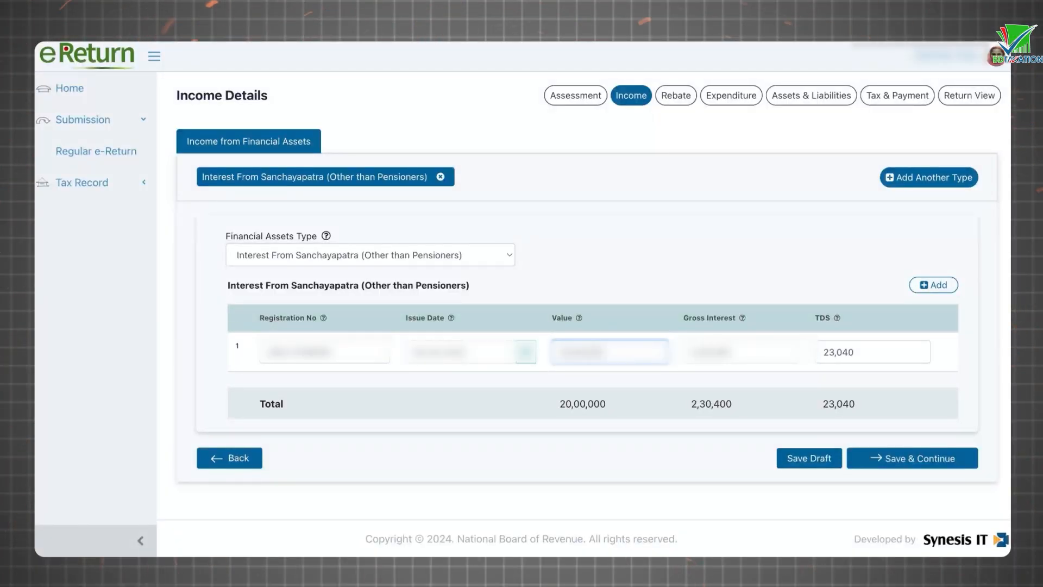
pyautogui.click(741, 352)
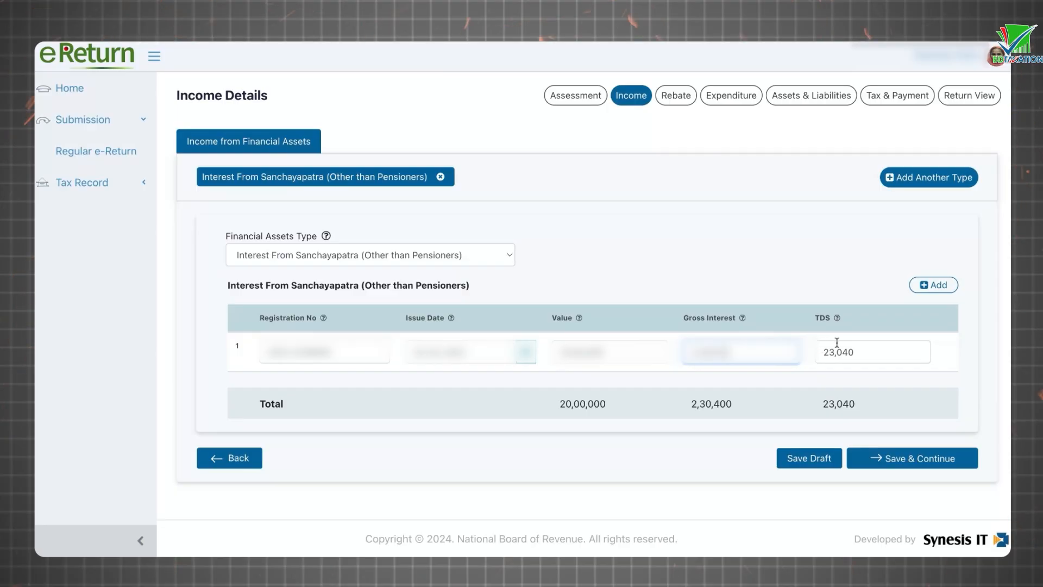
pyautogui.click(866, 351)
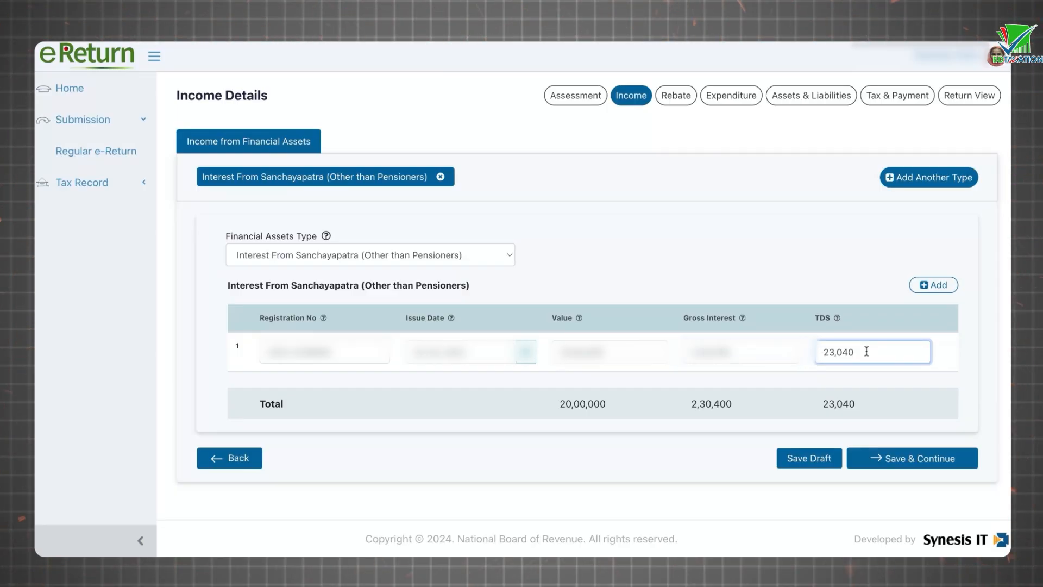
pyautogui.click(906, 459)
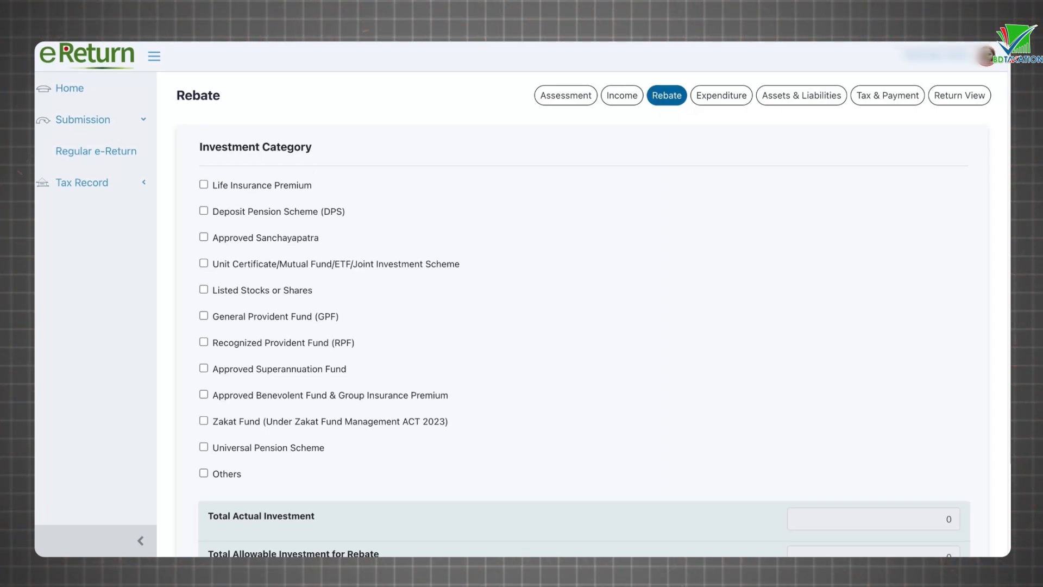
# In Assets & Liabilities, expand the assets list and enable Sanchayapatra under Financial Assets.
pyautogui.click(803, 102)
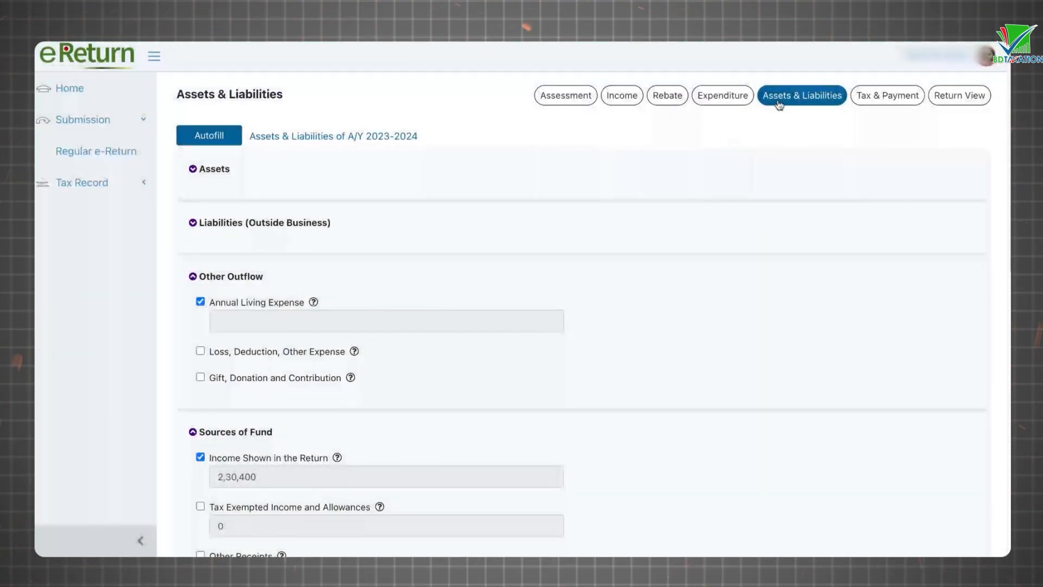
pyautogui.click(221, 173)
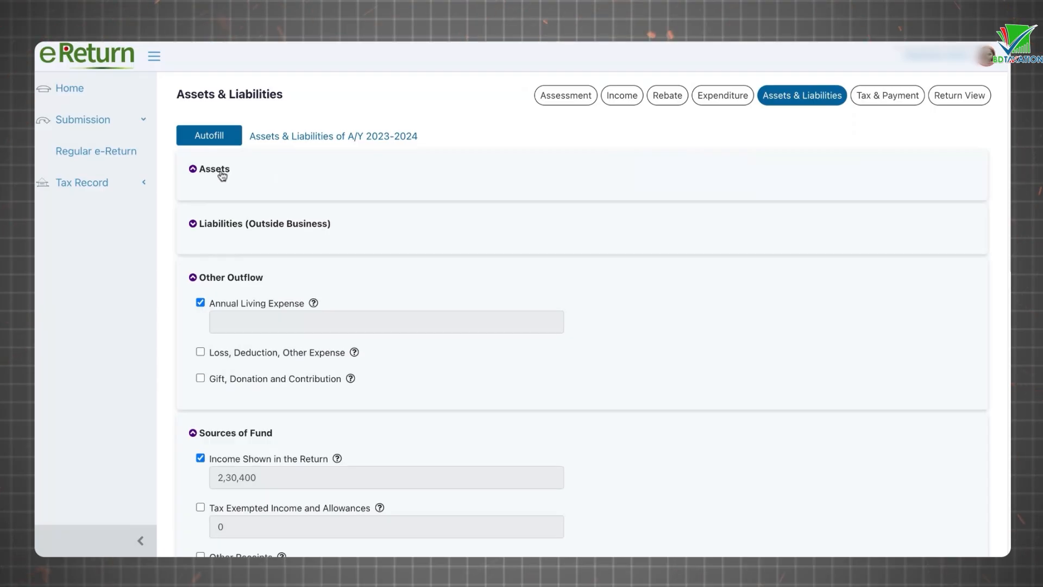
pyautogui.scroll(-1, 458, 196)
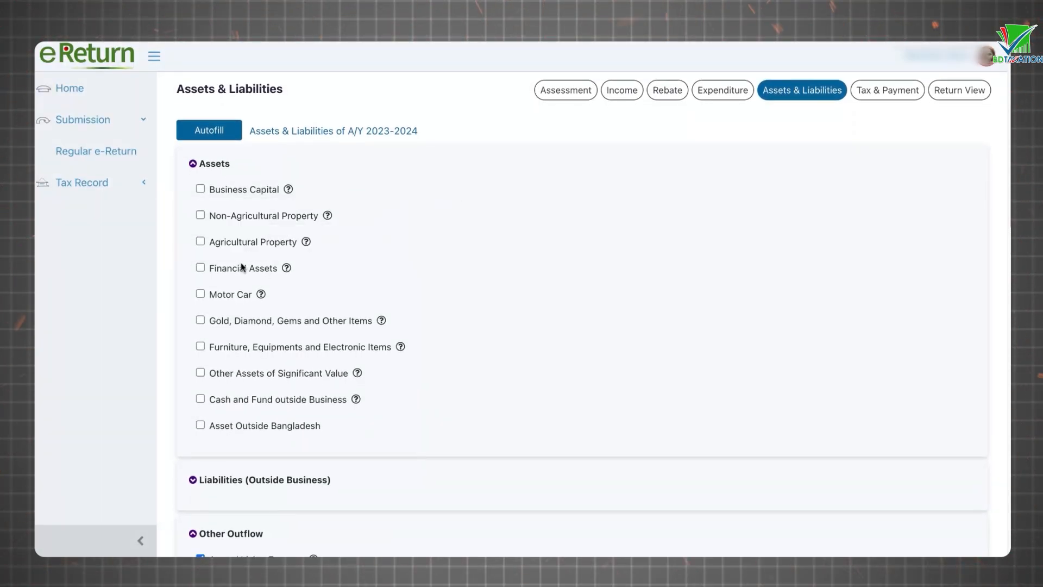
pyautogui.click(200, 268)
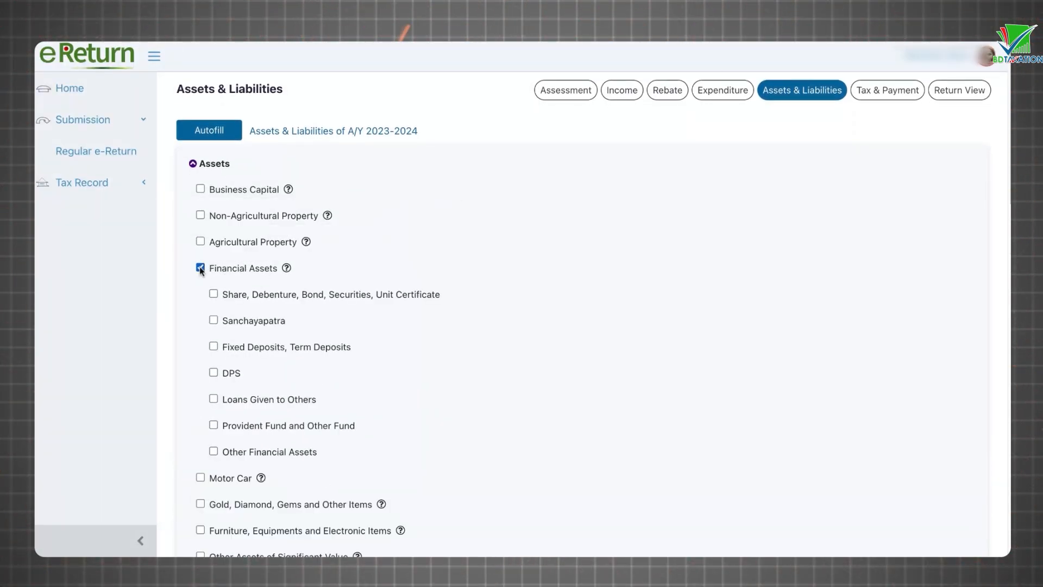
pyautogui.click(214, 320)
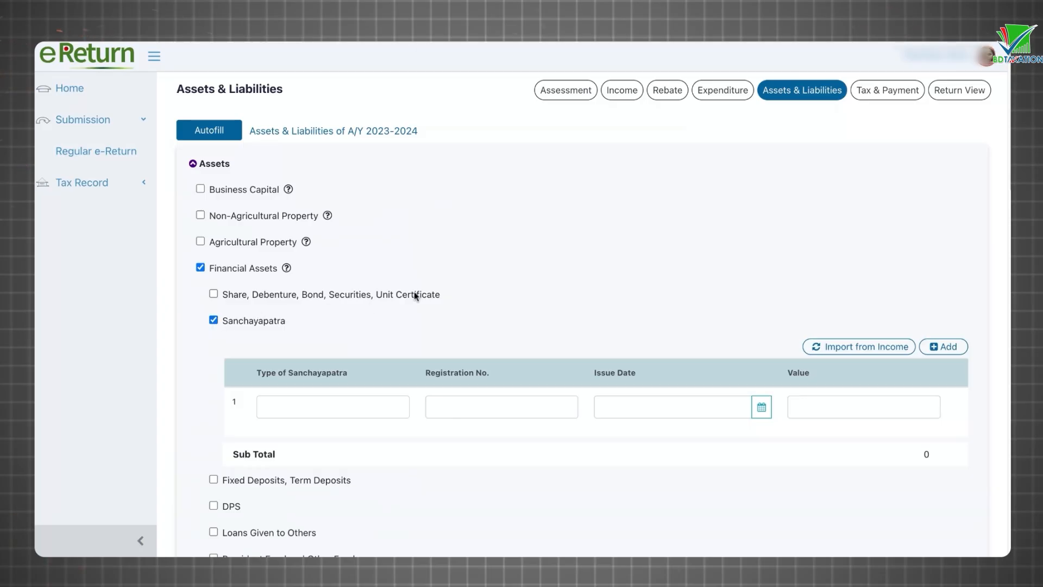
# Import the Sanchayapatra record from income into the assets table, and save to continue to Tax & Payment.
pyautogui.scroll(-5, 652, 218)
pyautogui.scroll(3, 650, 214)
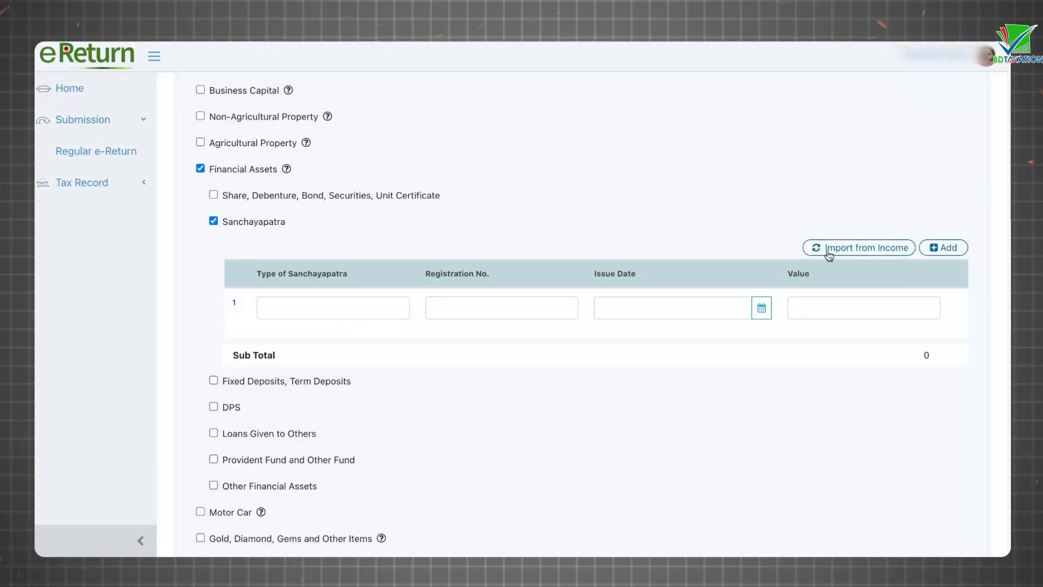
pyautogui.click(875, 249)
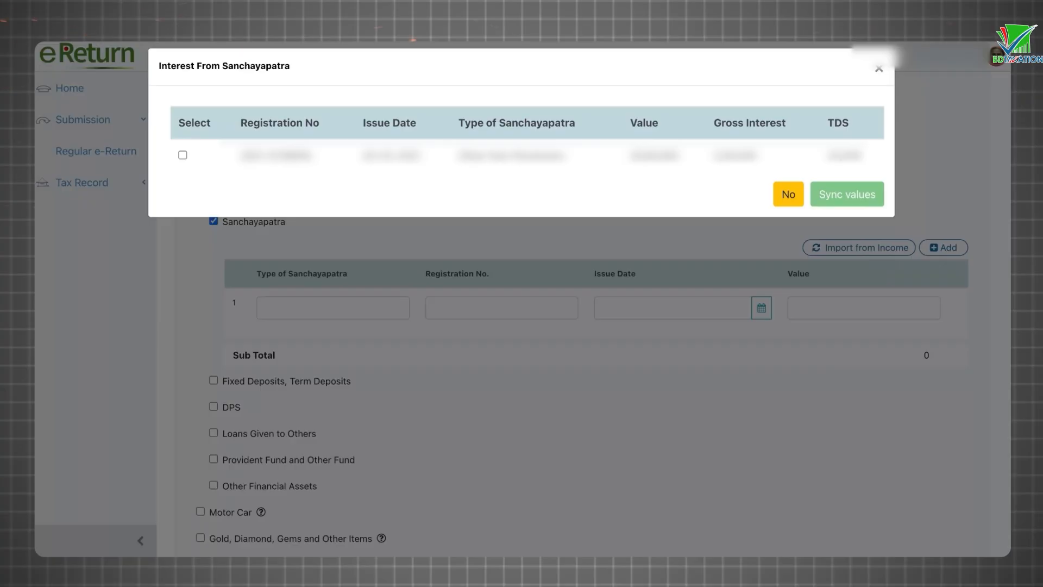
pyautogui.click(183, 155)
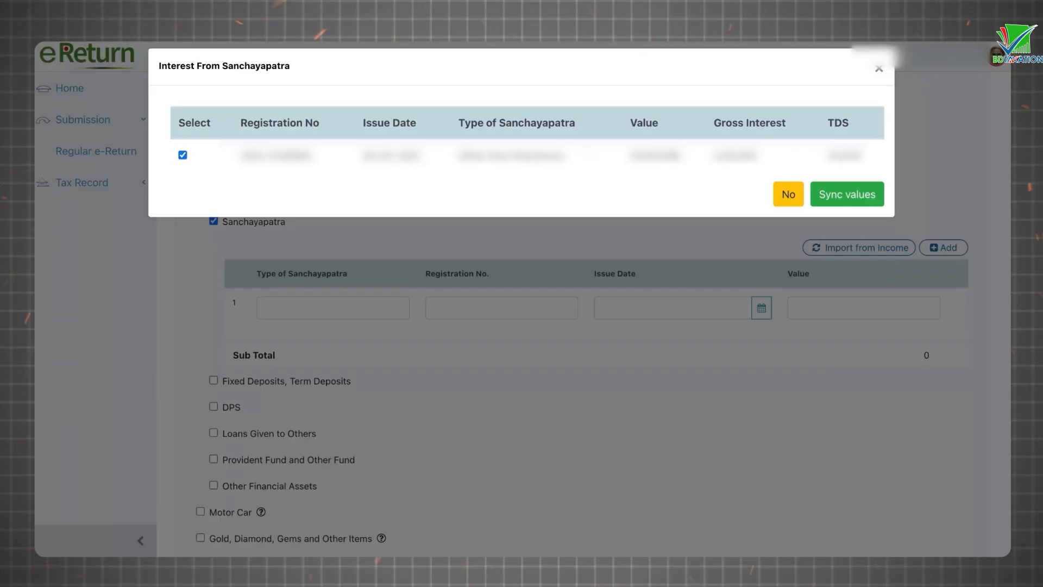
pyautogui.click(862, 193)
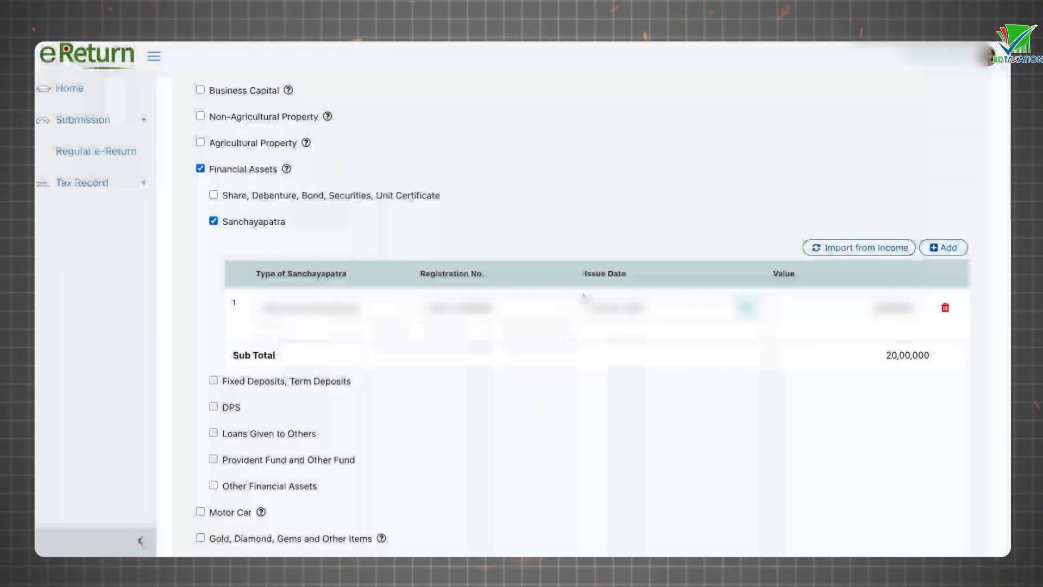
pyautogui.scroll(-15, 600, 261)
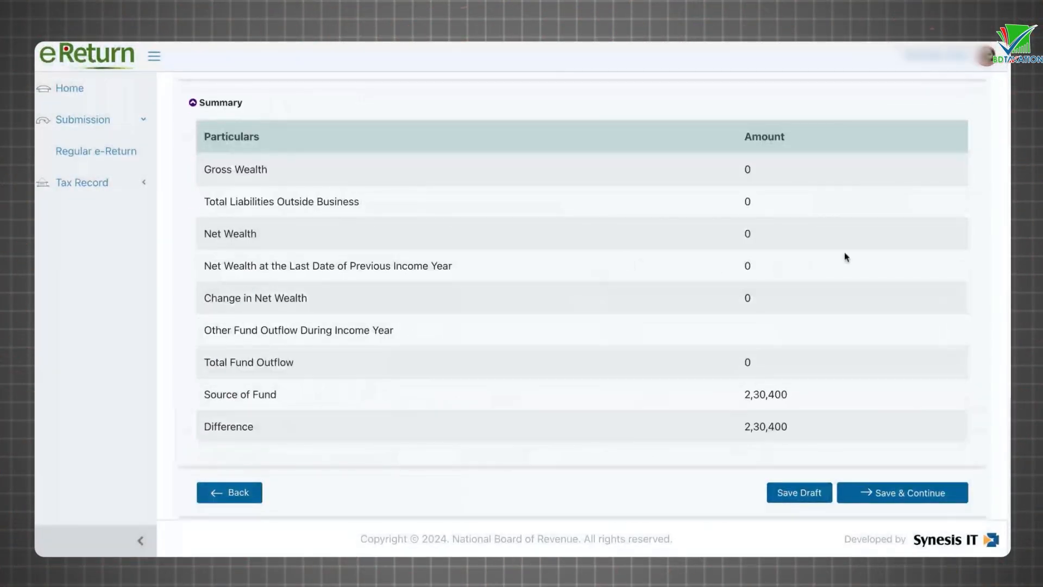
pyautogui.click(886, 492)
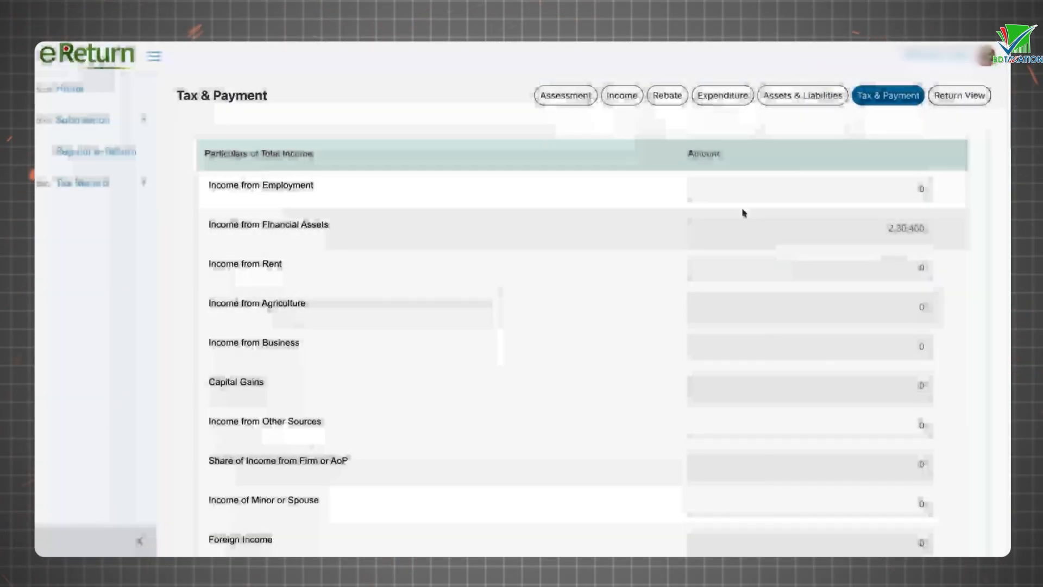
# Examine the total income, tax computation, payment and final payable sections of the Tax & Payment page.
pyautogui.scroll(-4, 729, 175)
pyautogui.scroll(-5, 913, 201)
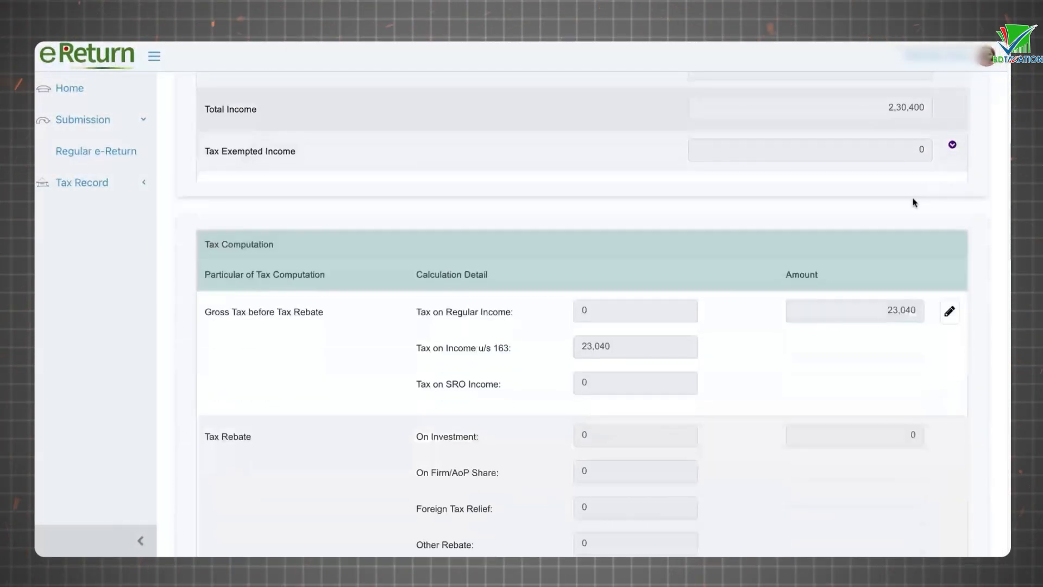
pyautogui.scroll(9, 906, 207)
pyautogui.scroll(-11, 910, 223)
pyautogui.scroll(-15, 914, 240)
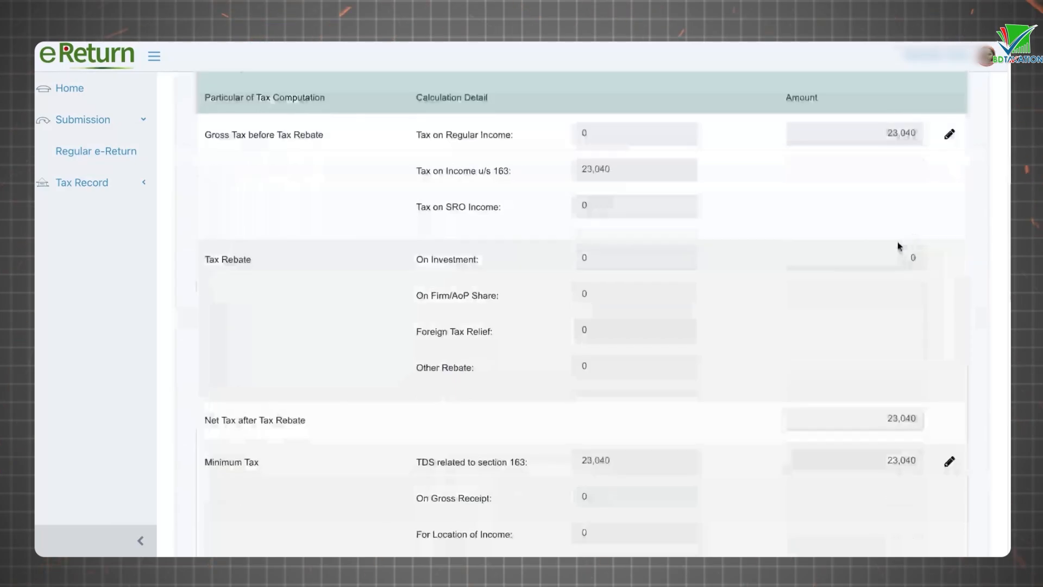
pyautogui.scroll(-1, 902, 304)
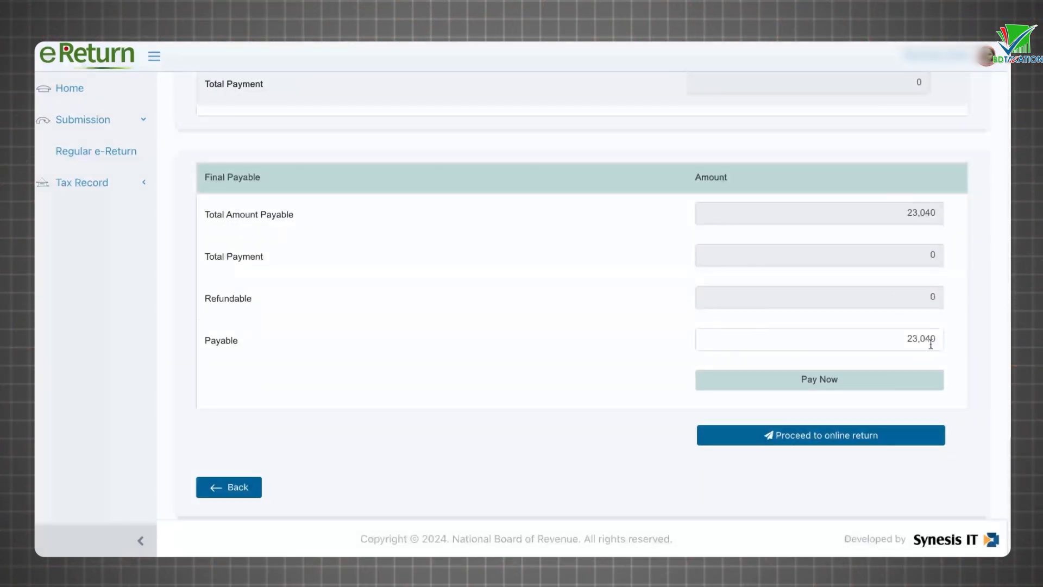
pyautogui.scroll(2, 901, 304)
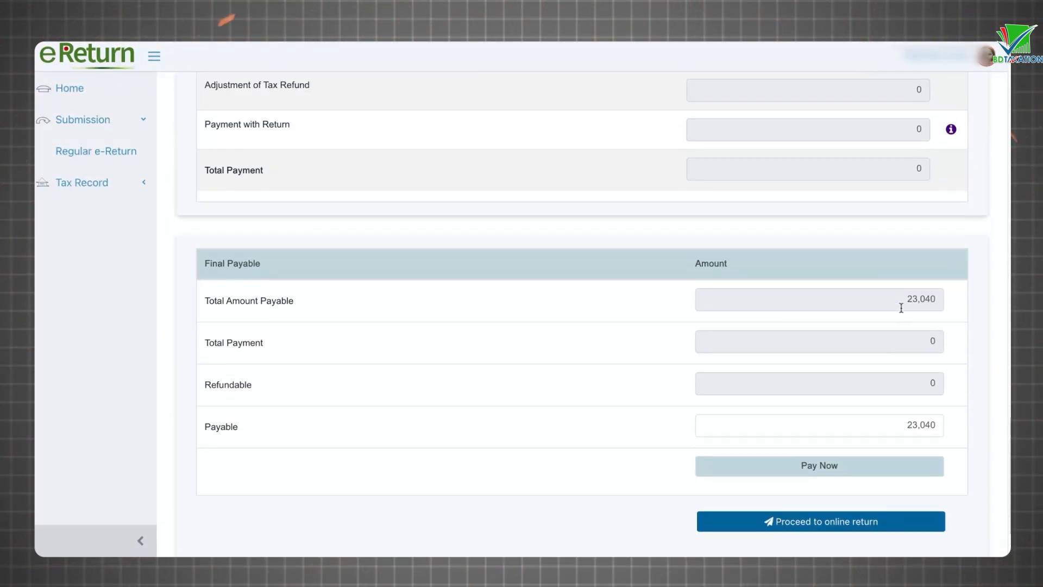
pyautogui.scroll(3, 901, 308)
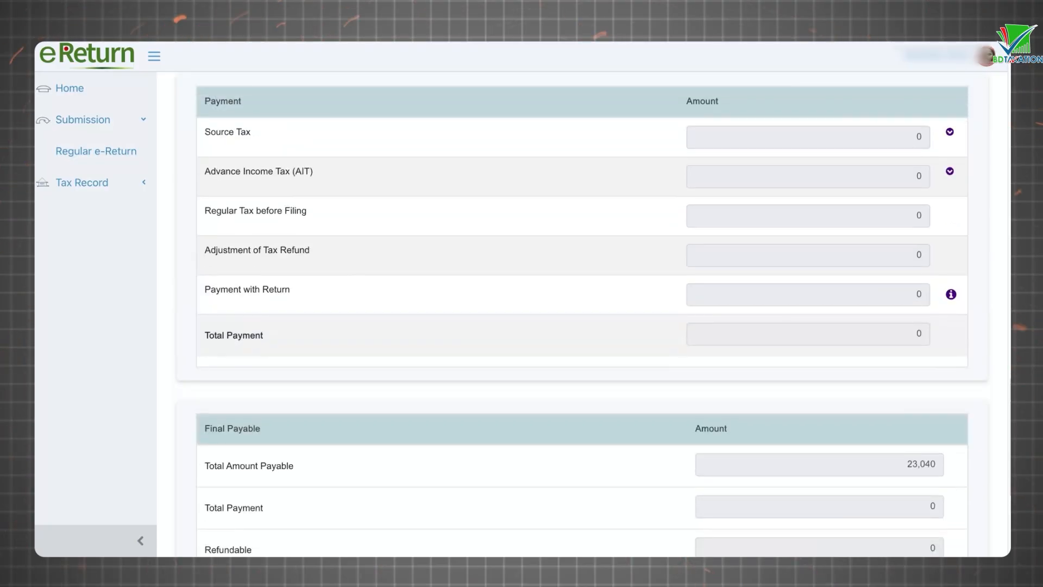
pyautogui.scroll(1, 582, 315)
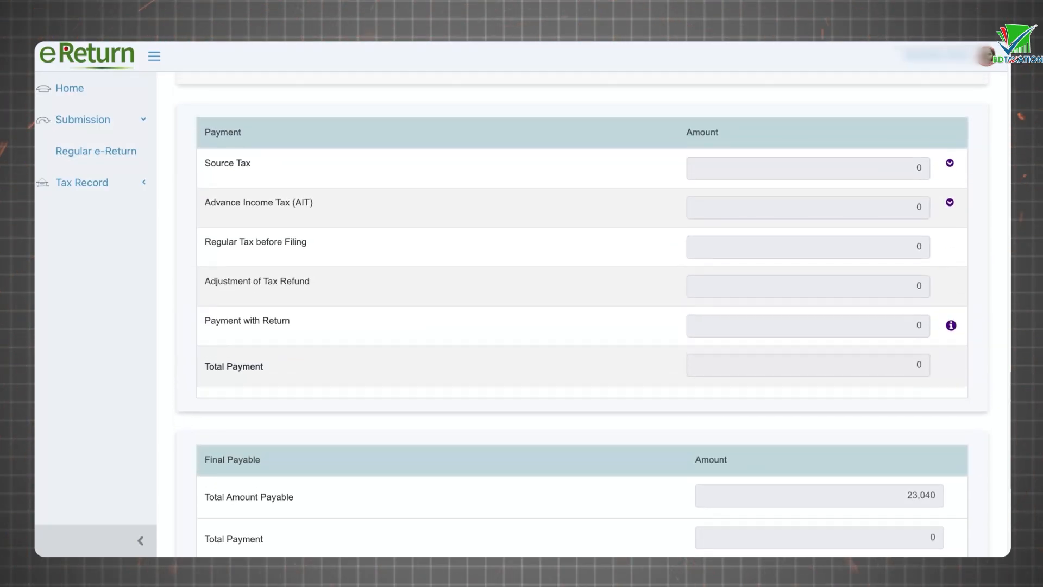
pyautogui.scroll(2, 582, 315)
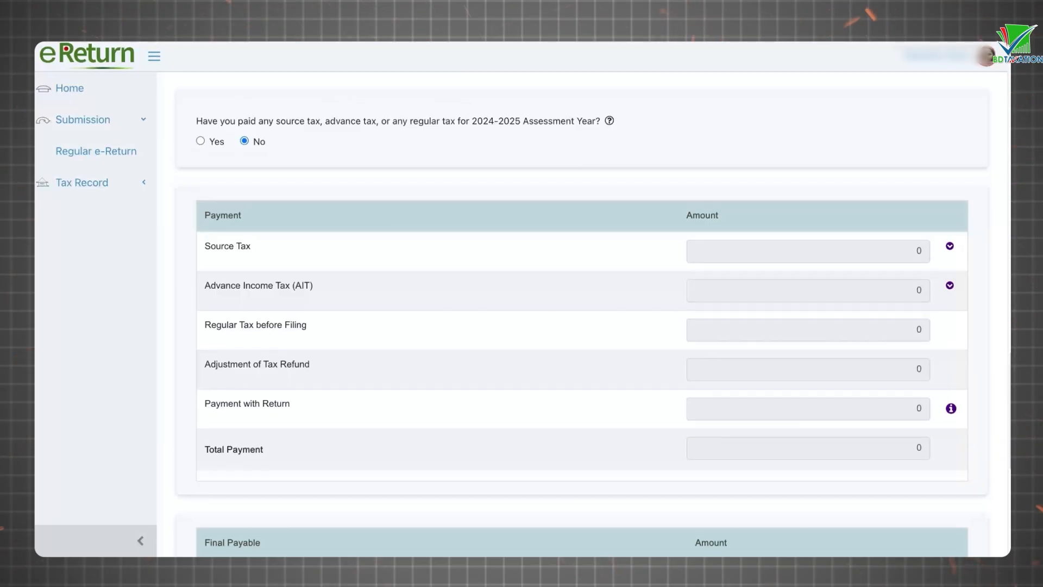
pyautogui.scroll(15, 583, 315)
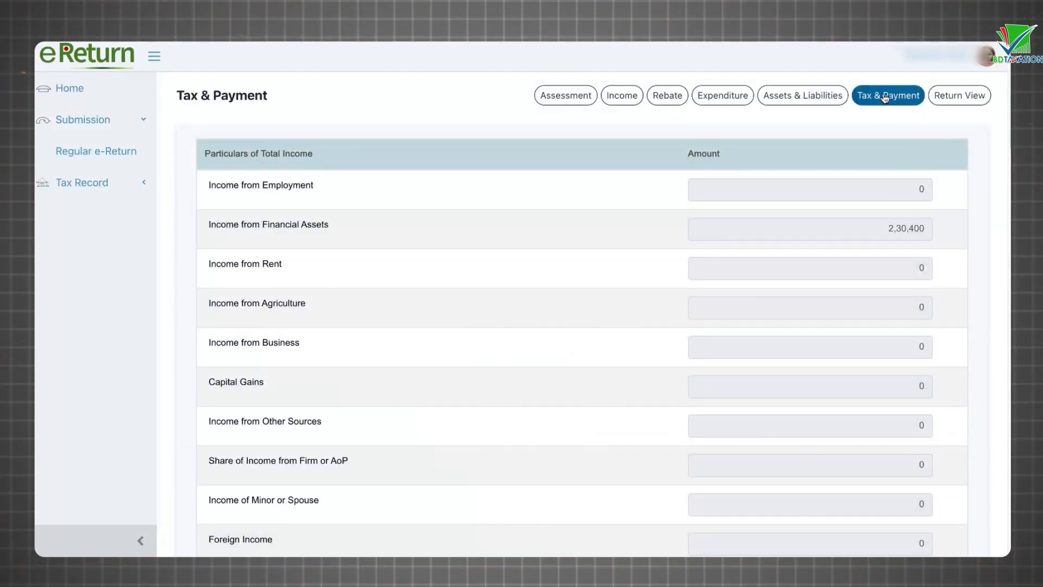
# Answer Yes to having paid source, advance or regular tax for 2024-2025 and Yes to updating the tax payment status.
pyautogui.scroll(-15, 864, 137)
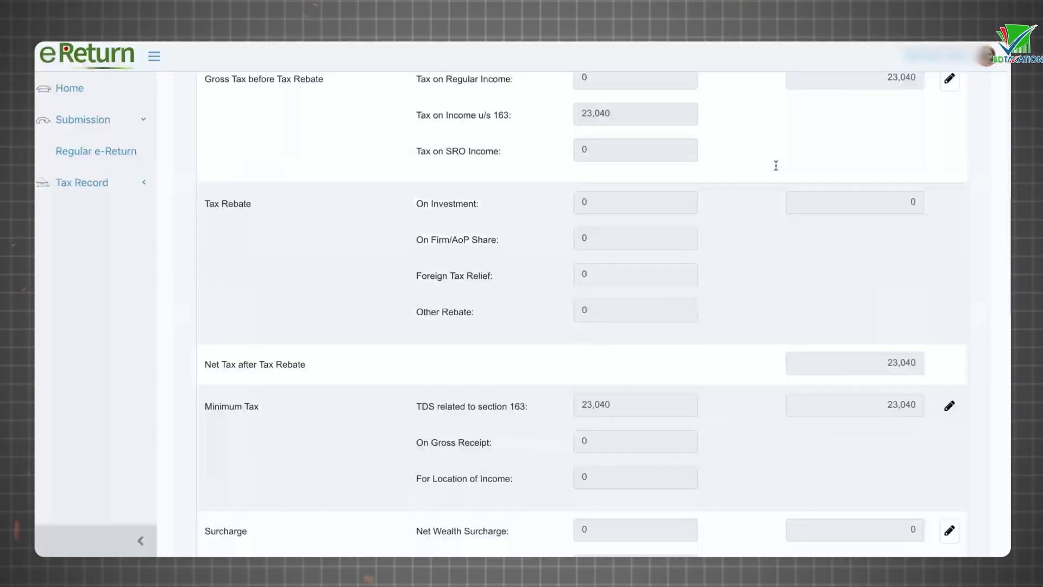
pyautogui.scroll(-5, 775, 165)
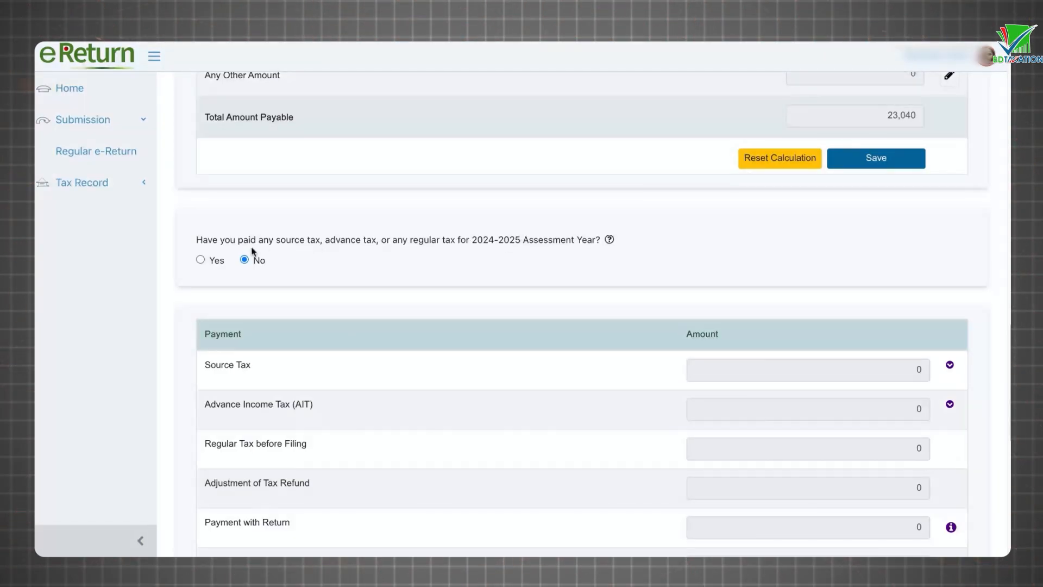
pyautogui.click(200, 260)
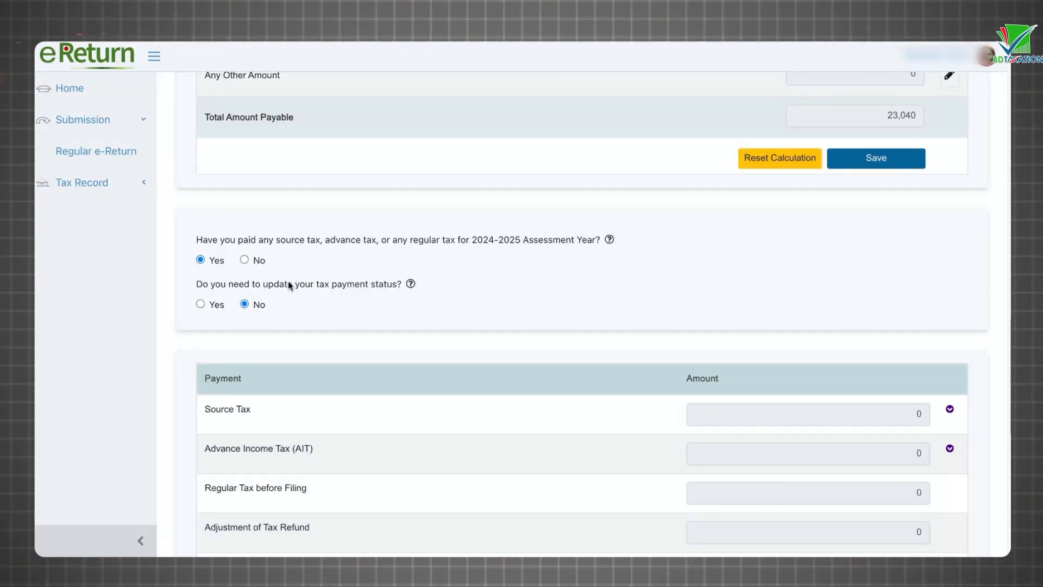
pyautogui.click(201, 304)
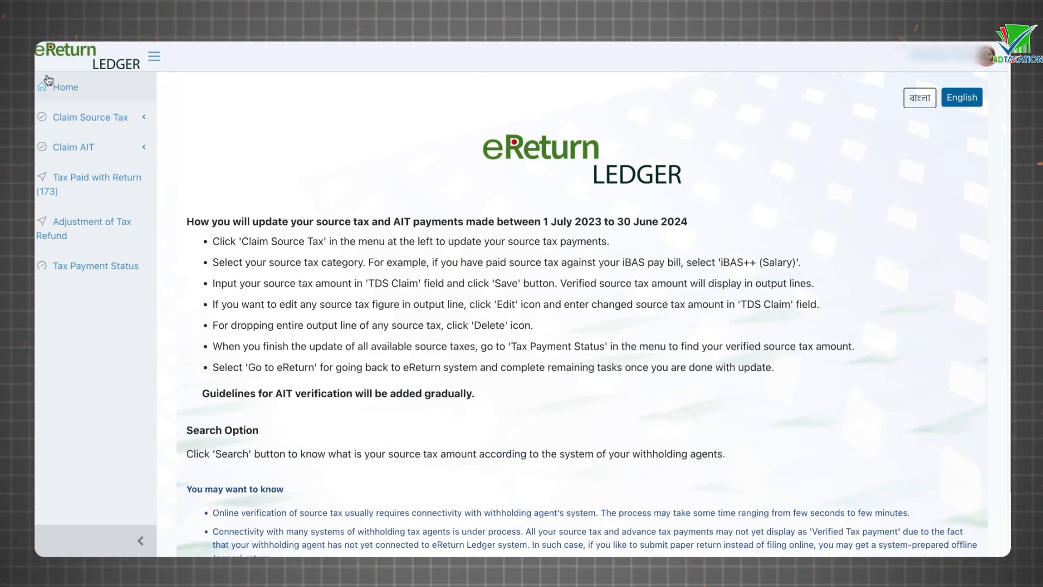
# In the eReturn Ledger, open the source tax claim for Sanchayapatra and start syncing its records from income.
pyautogui.click(122, 117)
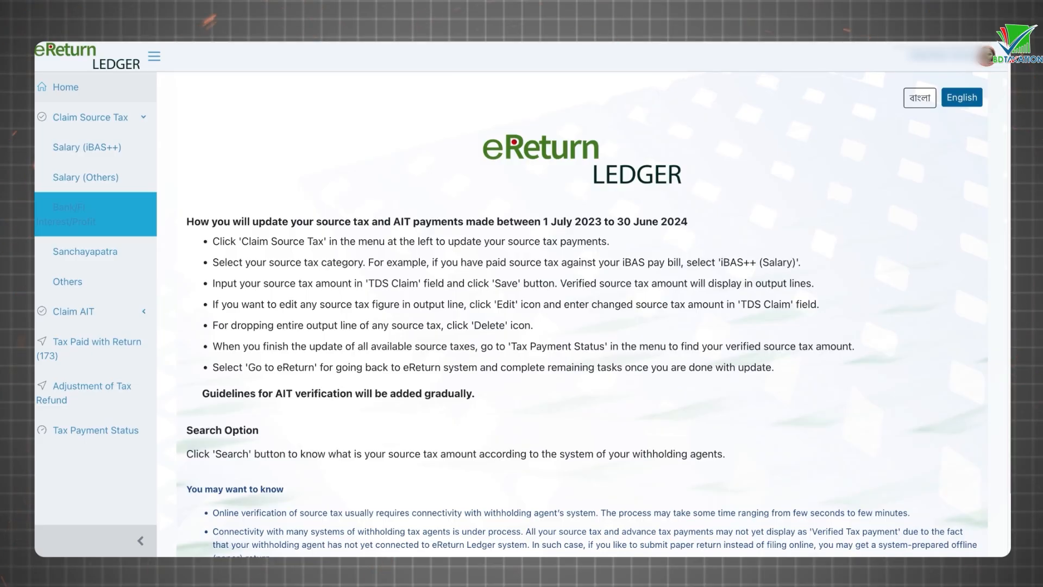
pyautogui.click(98, 250)
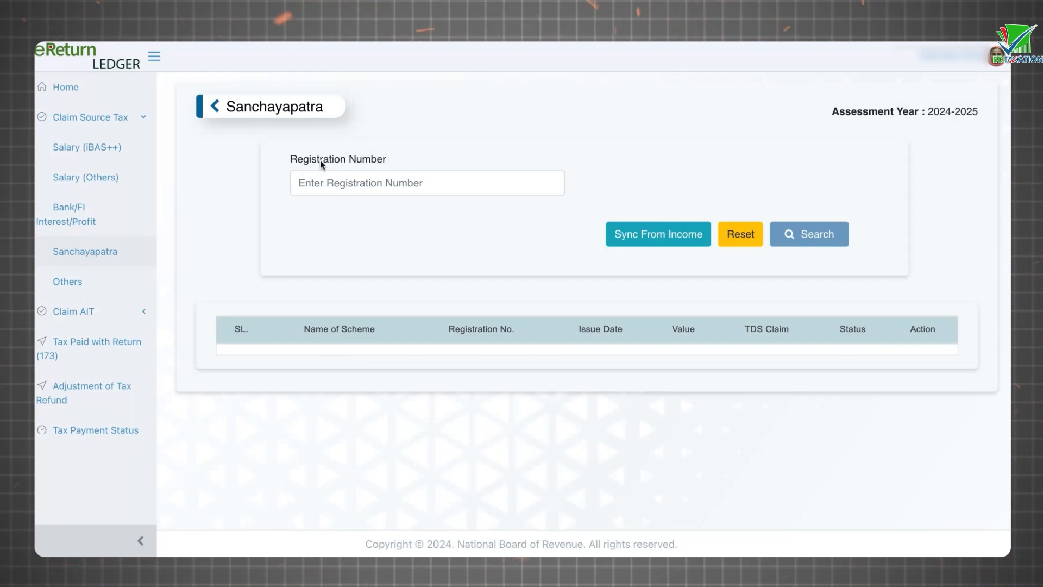
pyautogui.click(306, 184)
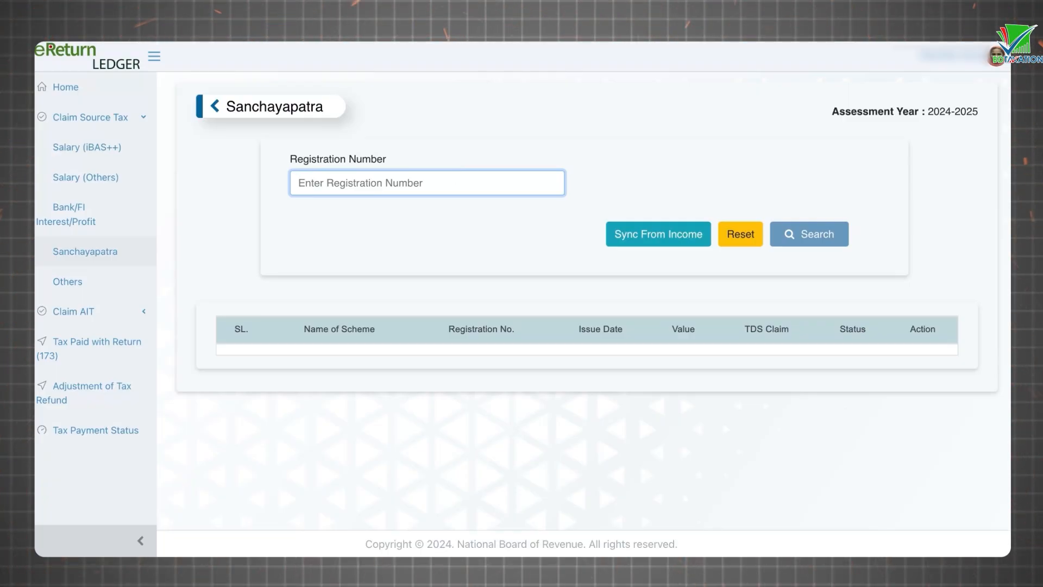
pyautogui.click(665, 215)
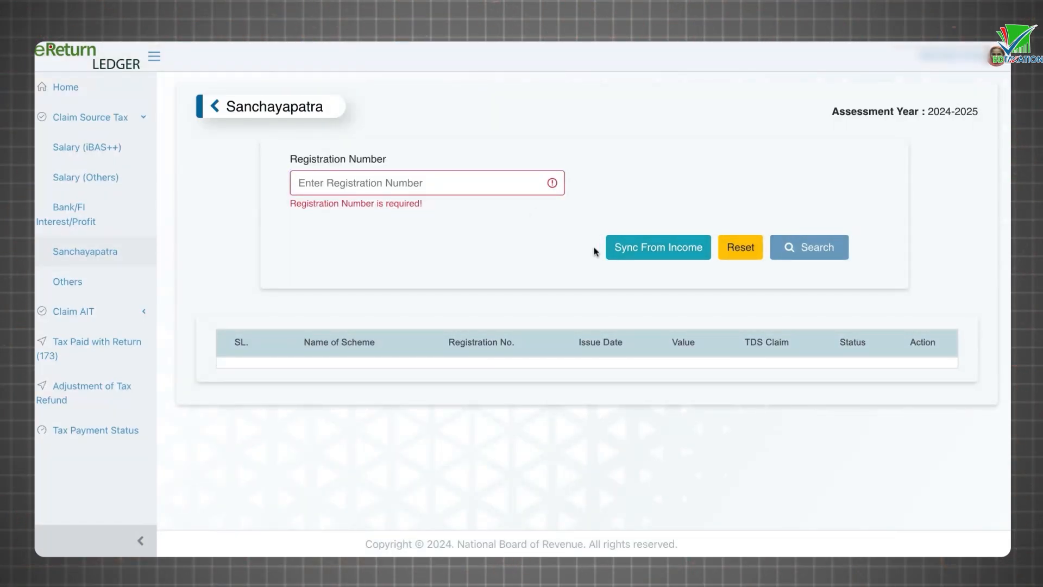
pyautogui.click(665, 250)
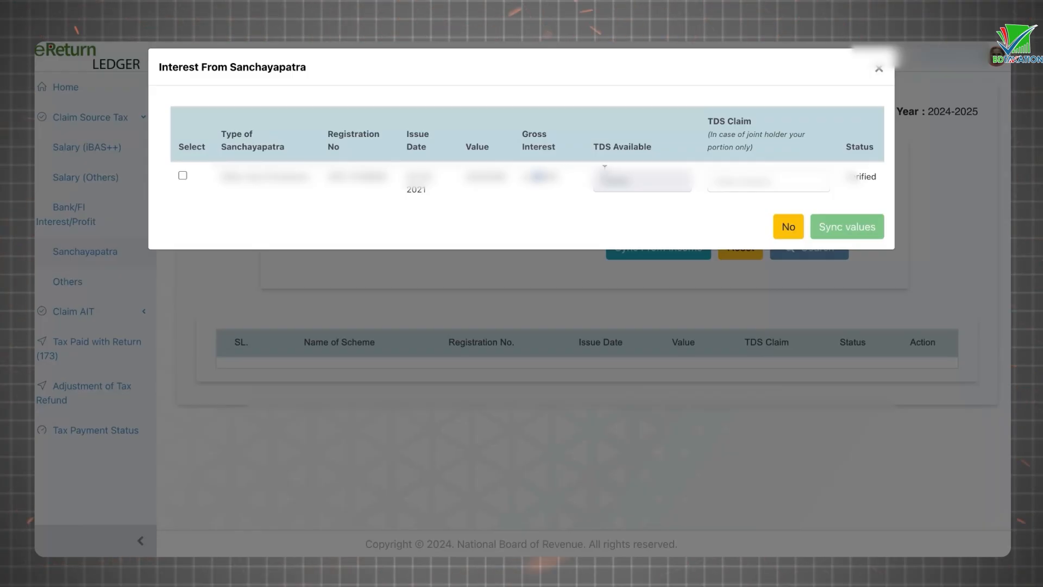
# Select the listed Sanchayapatra record, enter a TDS claim of 23,040, and sync the values to the TDS list.
pyautogui.moveTo(616, 182); pyautogui.dragTo(634, 182)
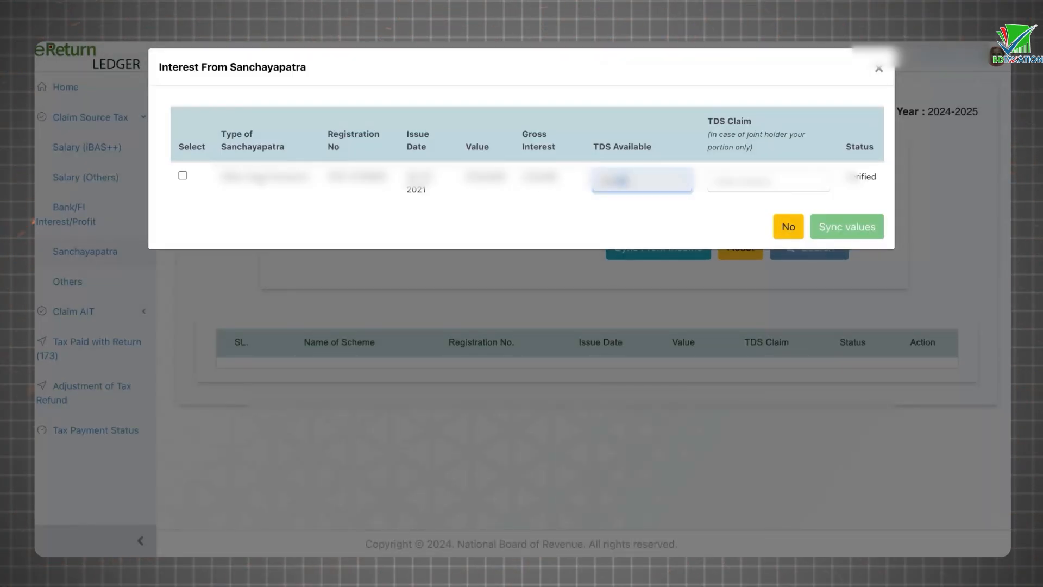
pyautogui.click(182, 176)
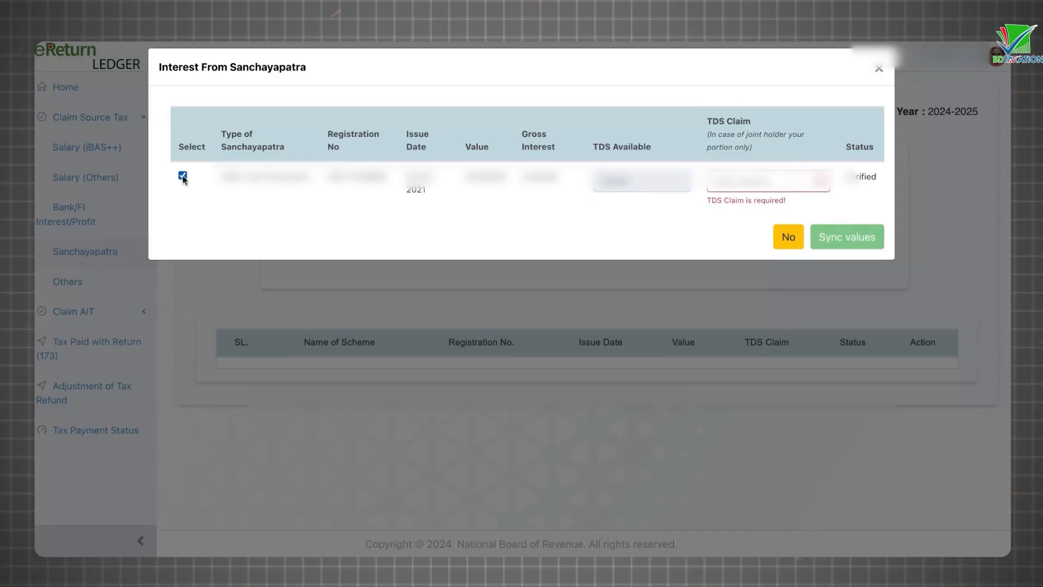
pyautogui.click(769, 181)
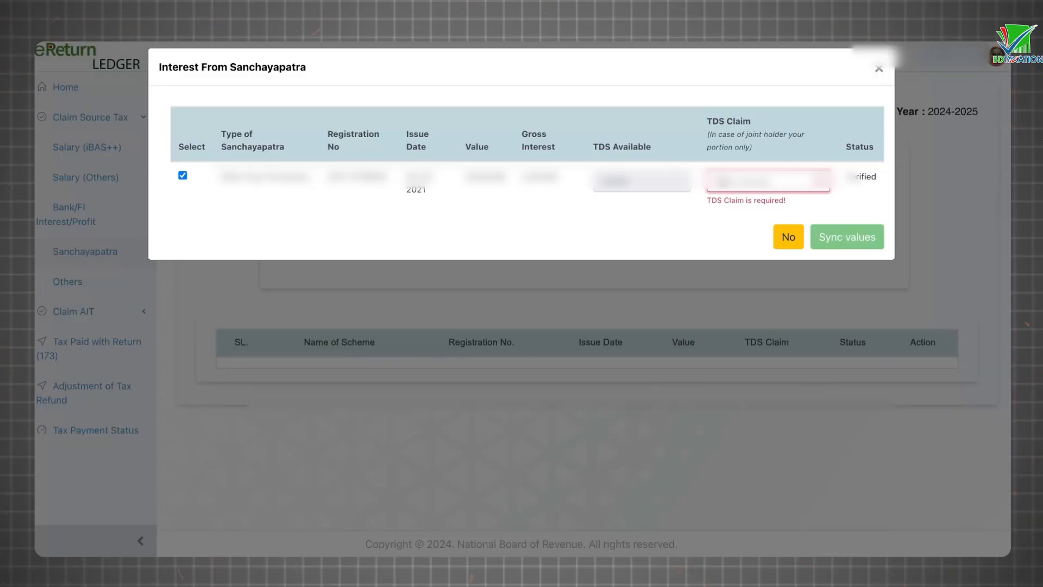
pyautogui.write('5000')
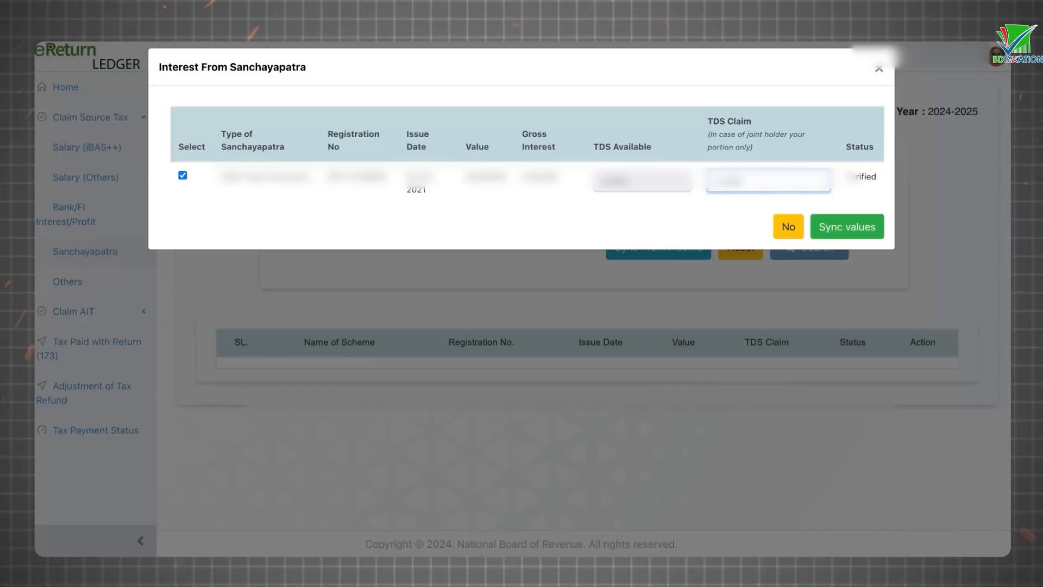
pyautogui.click(867, 229)
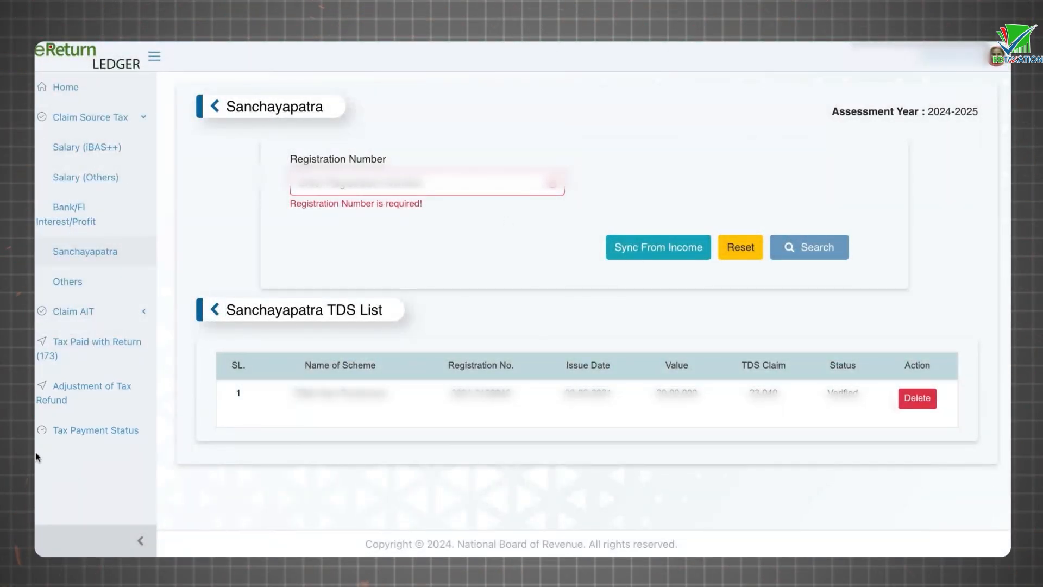
# Check the source tax and total in the Tax Payment Status, and return to eReturn.
pyautogui.click(89, 432)
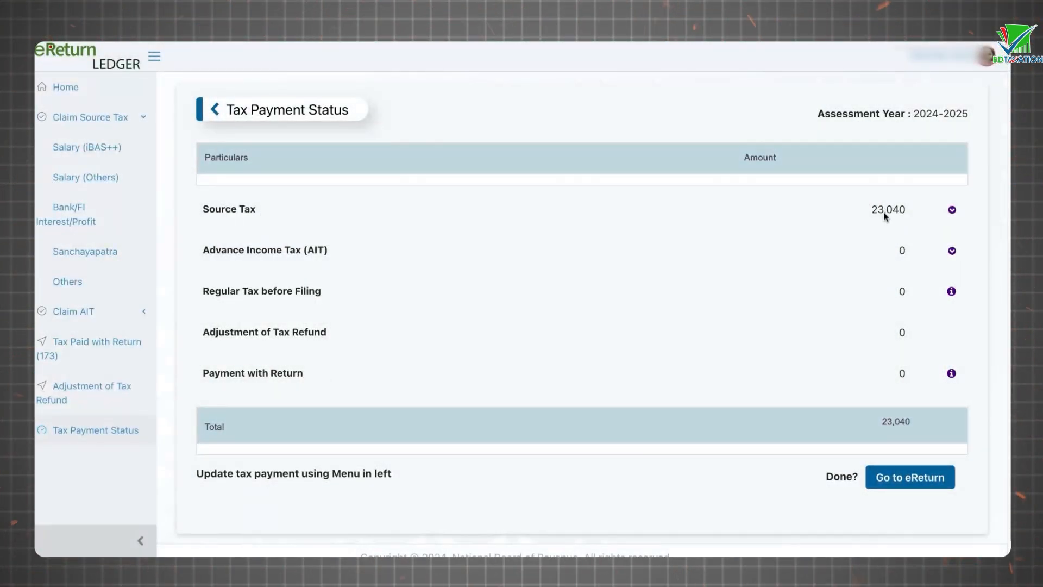
pyautogui.scroll(-1, 841, 233)
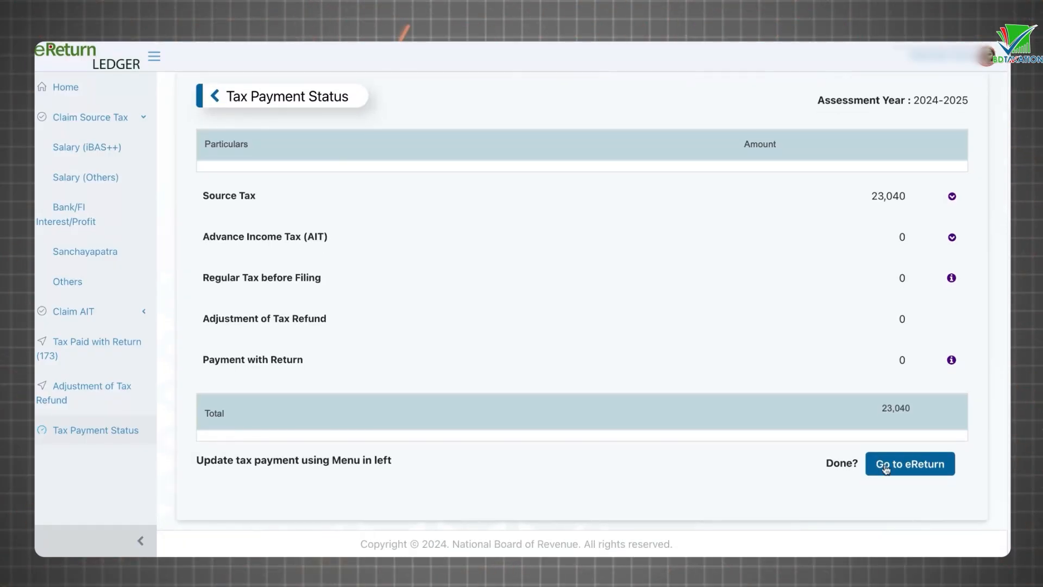
pyautogui.click(915, 466)
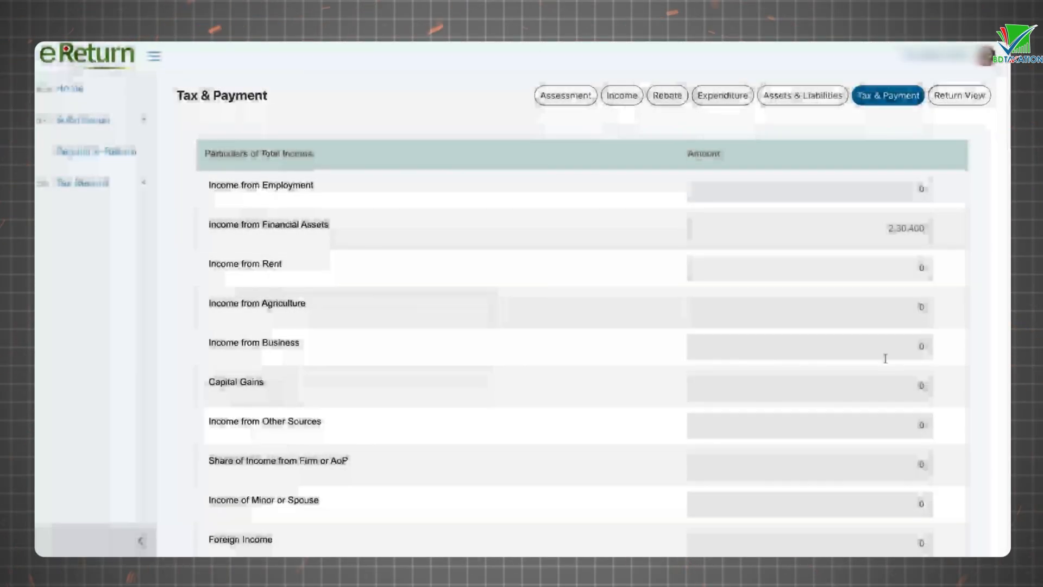
# Review the updated tax computation, and compare the total payment with the total amount payable in the Final Payable section.
pyautogui.scroll(-14, 866, 275)
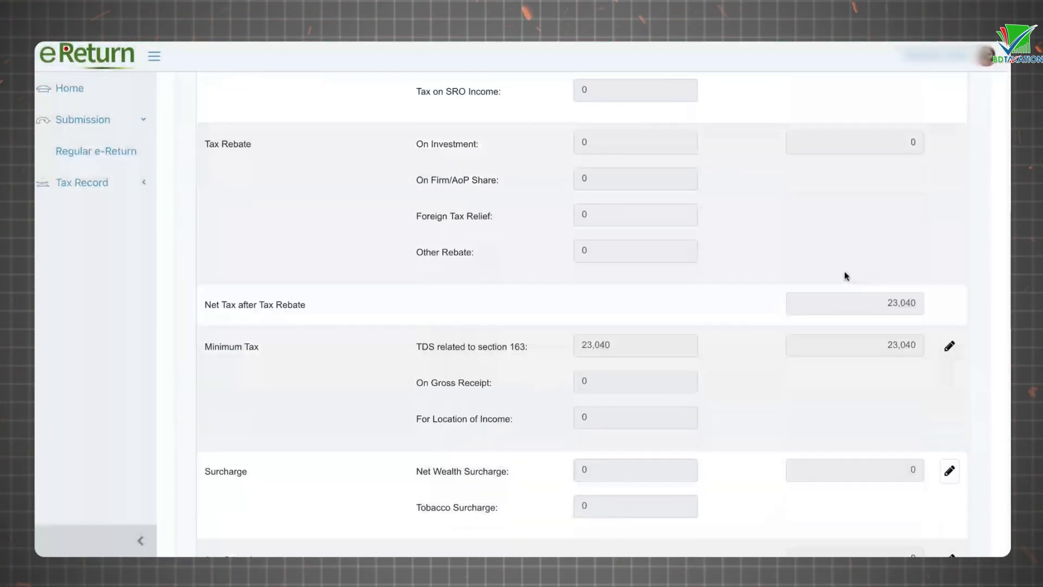
pyautogui.scroll(-6, 845, 274)
pyautogui.scroll(-10, 844, 275)
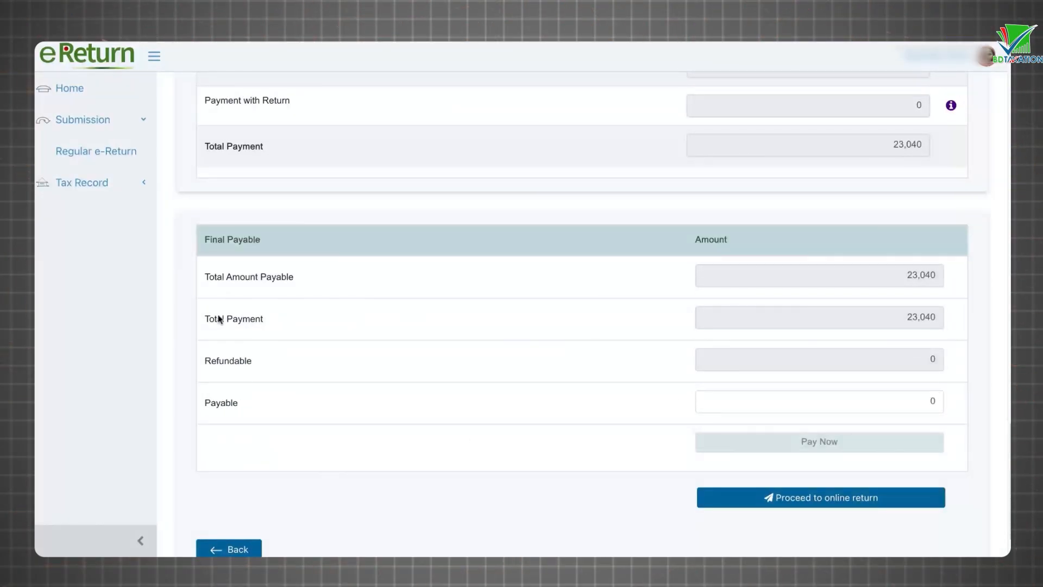
pyautogui.moveTo(238, 320); pyautogui.dragTo(297, 302)
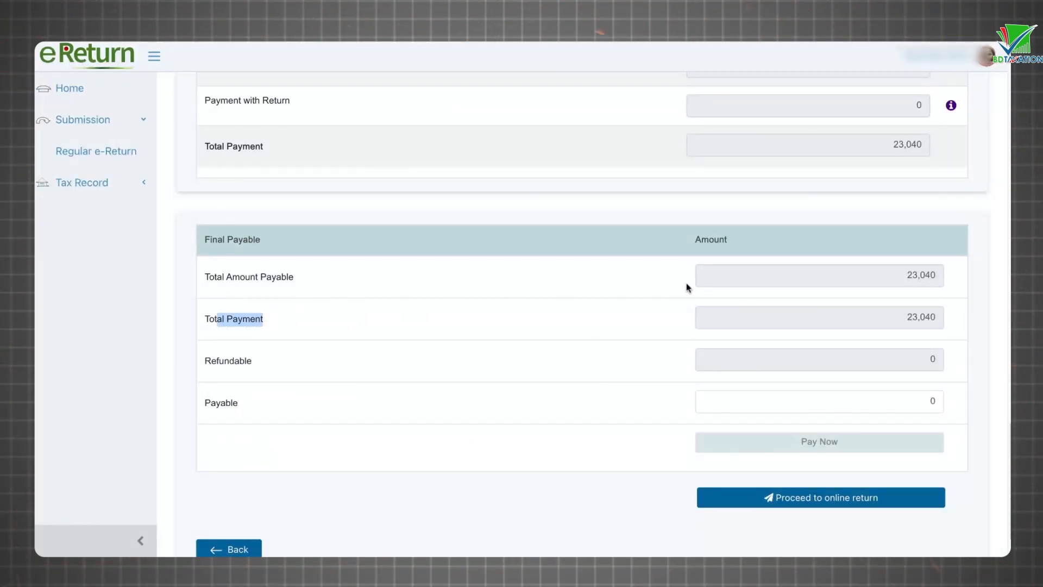
pyautogui.scroll(1, 687, 288)
pyautogui.scroll(-1, 688, 287)
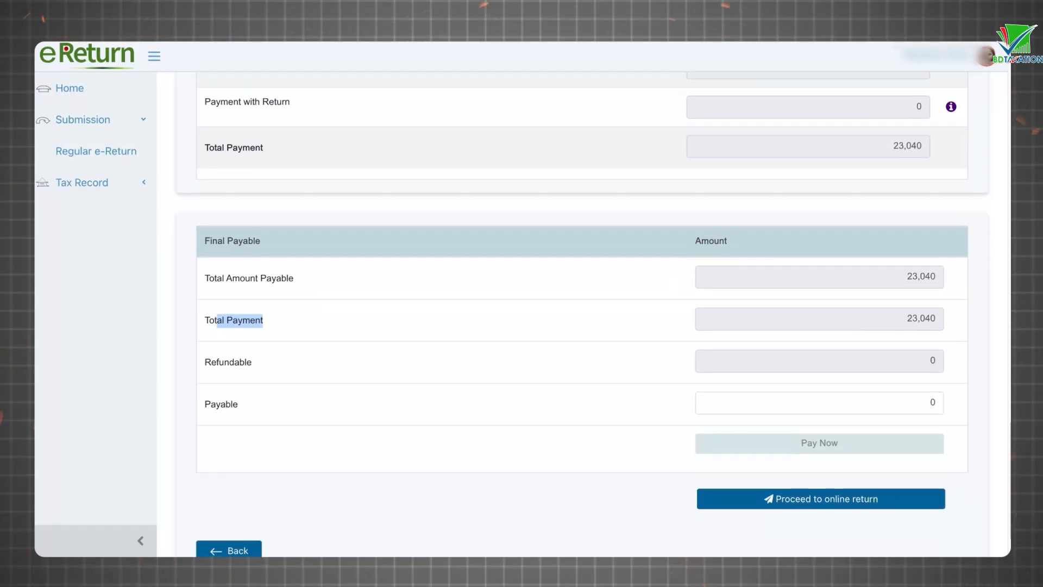
pyautogui.click(926, 319)
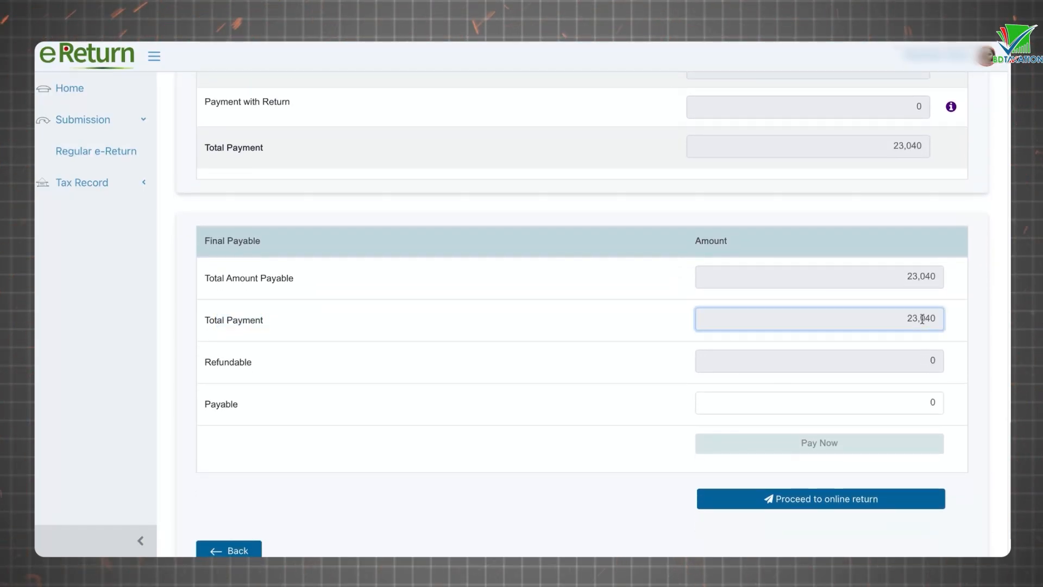
pyautogui.scroll(20, 879, 318)
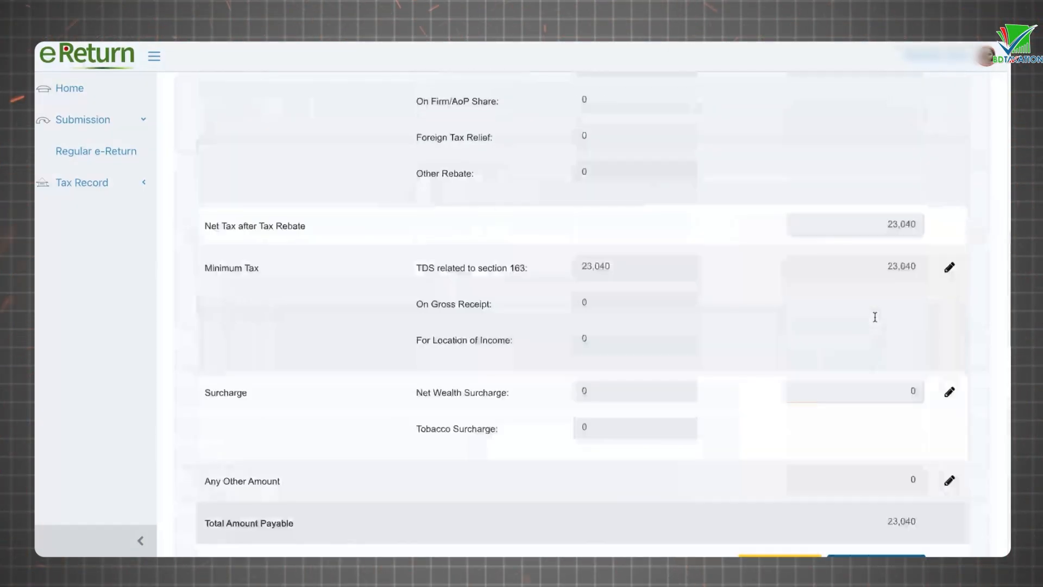